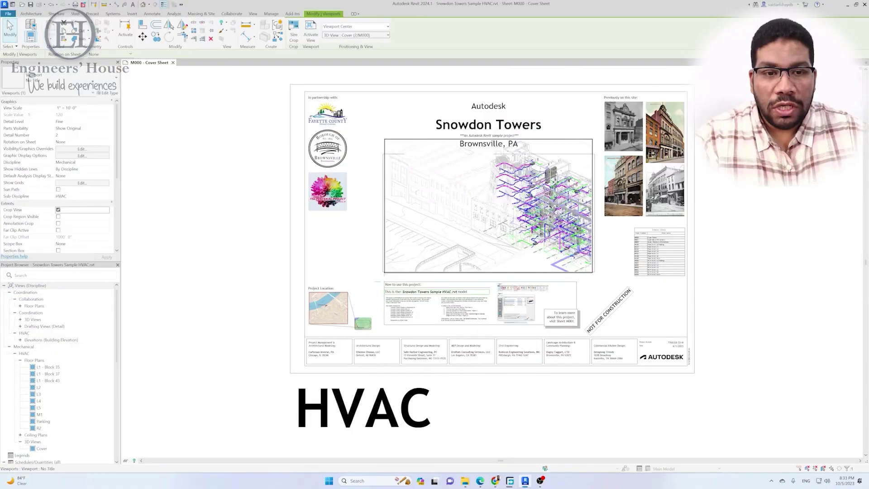
Open the Model Linking floor plan from the Collaboration views.
{"action": "scroll", "coordinate": [562, 194], "scroll_direction": "up", "scroll_amount": 4}
{"action": "scroll", "coordinate": [575, 202], "scroll_direction": "up", "scroll_amount": 3}
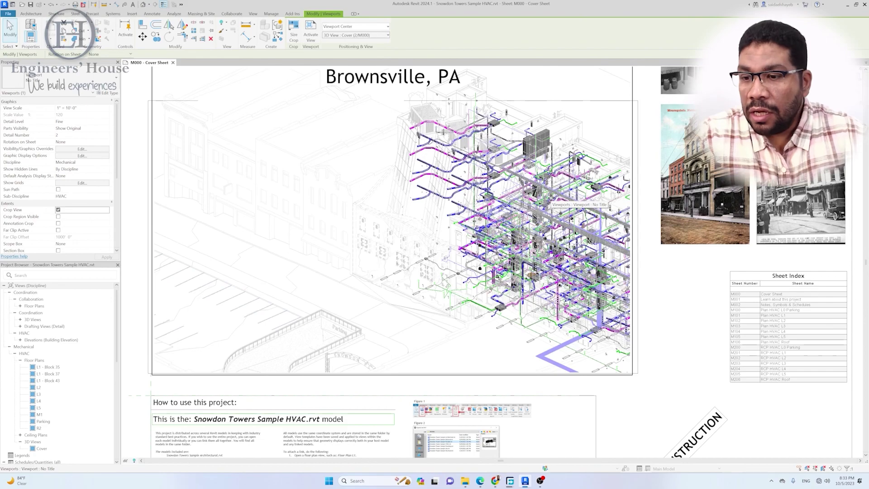
{"action": "left_click", "coordinate": [20, 305]}
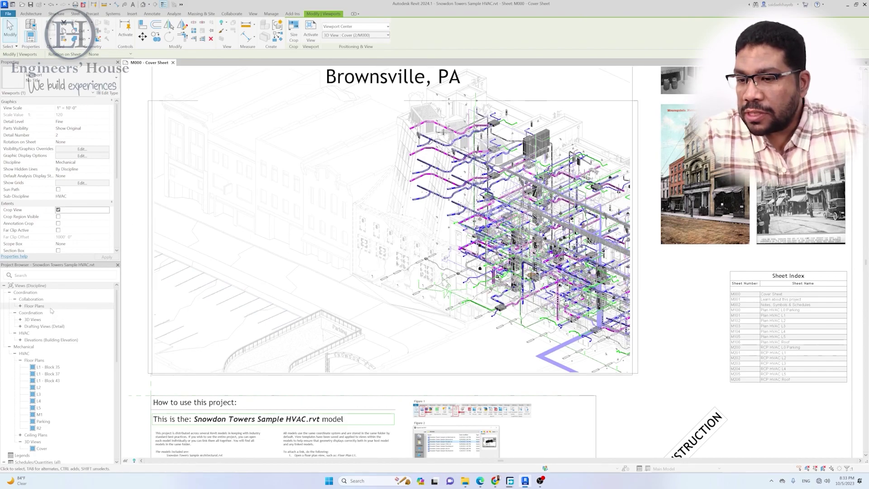
{"action": "left_click", "coordinate": [50, 313]}
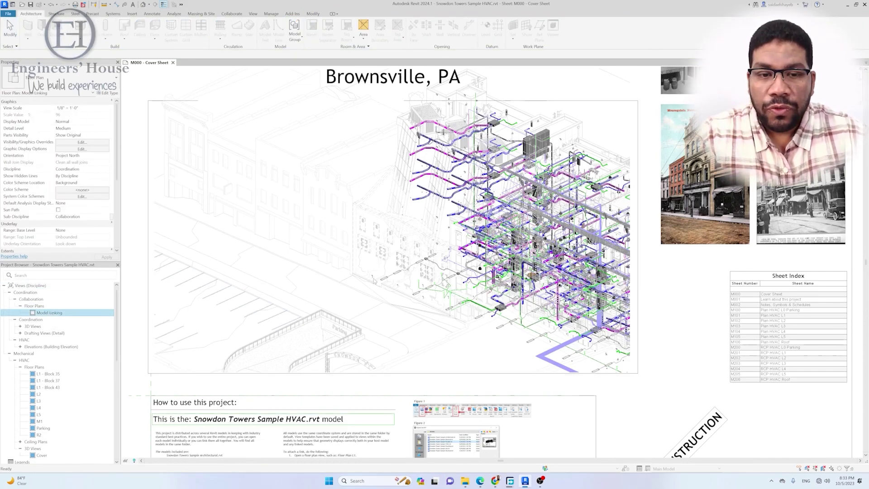
{"action": "double_click", "coordinate": [50, 312]}
{"action": "scroll", "coordinate": [546, 183], "scroll_direction": "up", "scroll_amount": 4}
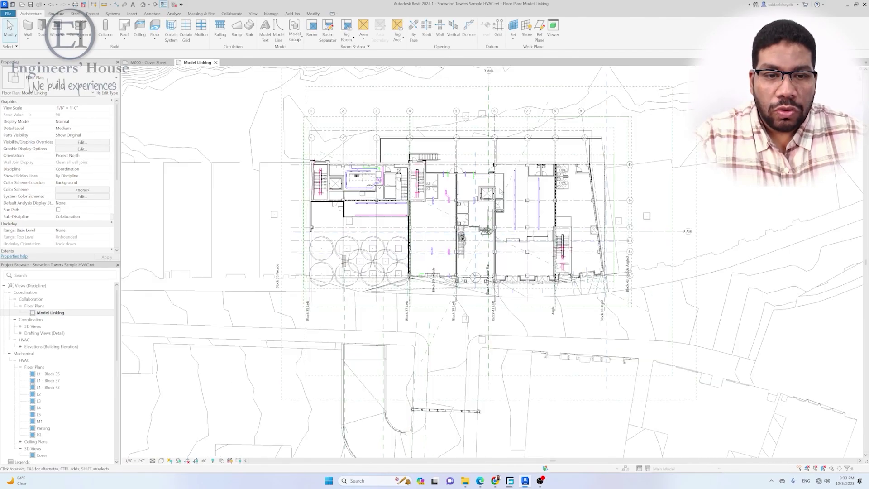
{"action": "scroll", "coordinate": [546, 183], "scroll_direction": "up", "scroll_amount": 3}
{"action": "scroll", "coordinate": [546, 183], "scroll_direction": "up", "scroll_amount": 1}
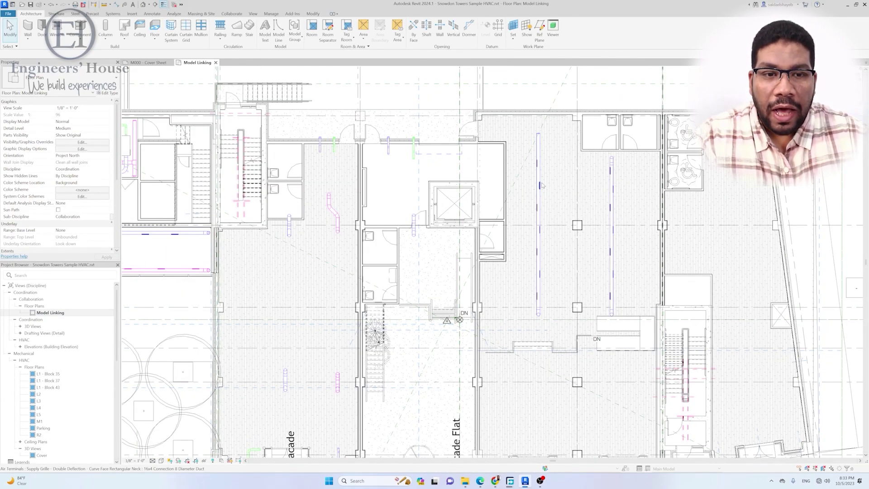
Resize the vertical supply duct to 10-inch, then 14-inch diameter.
{"action": "left_click", "coordinate": [538, 217]}
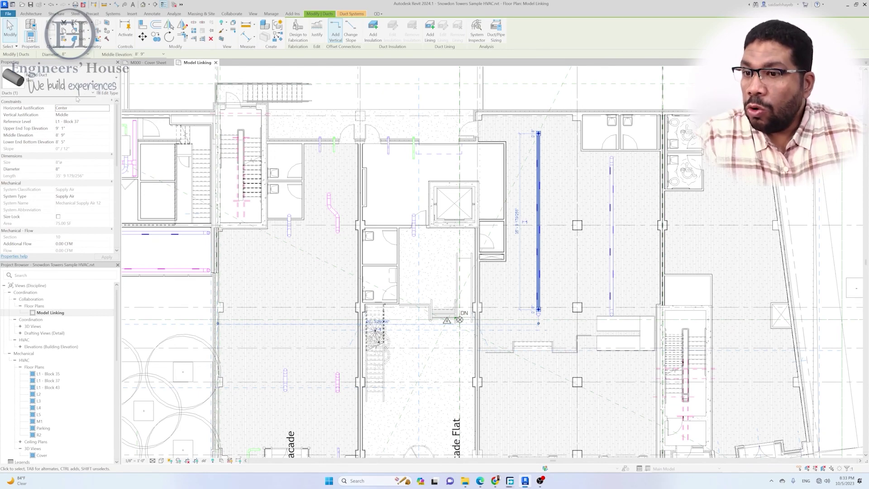
{"action": "left_click", "coordinate": [82, 135]}
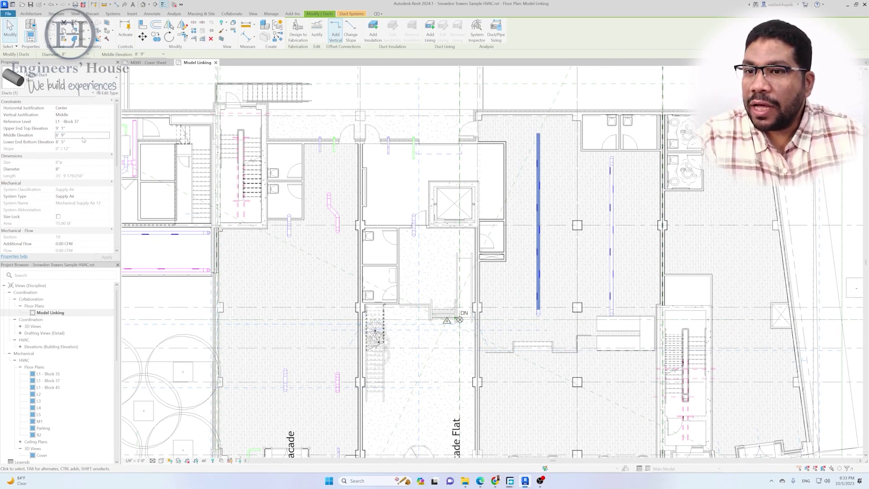
{"action": "left_click", "coordinate": [78, 52]}
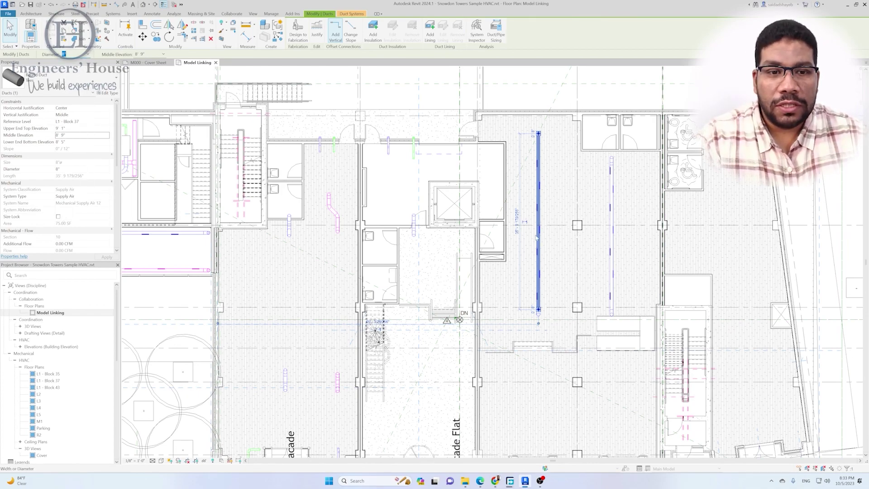
{"action": "type", "text": "10"}
{"action": "key", "text": "Return"}
{"action": "scroll", "coordinate": [536, 237], "scroll_direction": "up", "scroll_amount": 3}
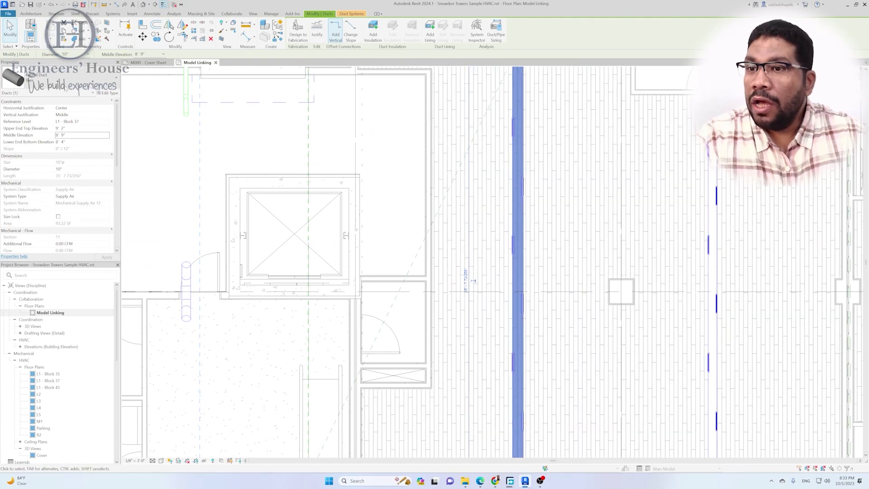
{"action": "left_click", "coordinate": [87, 54]}
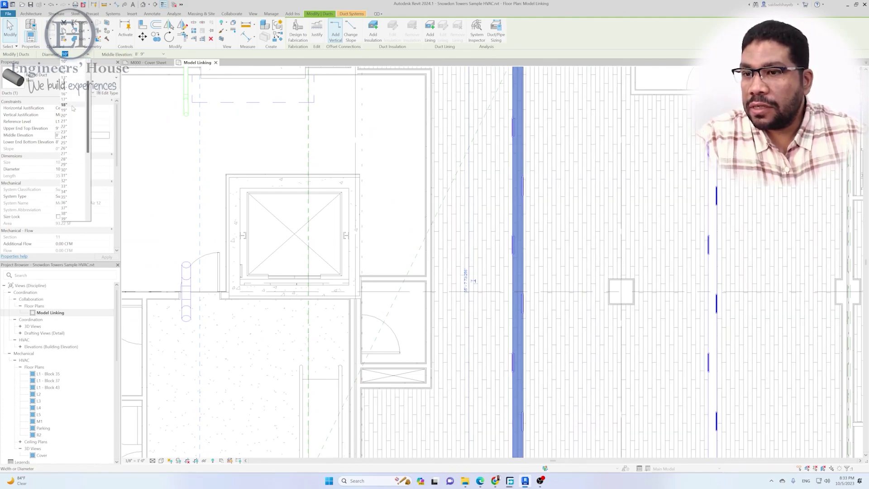
{"action": "left_click", "coordinate": [64, 82]}
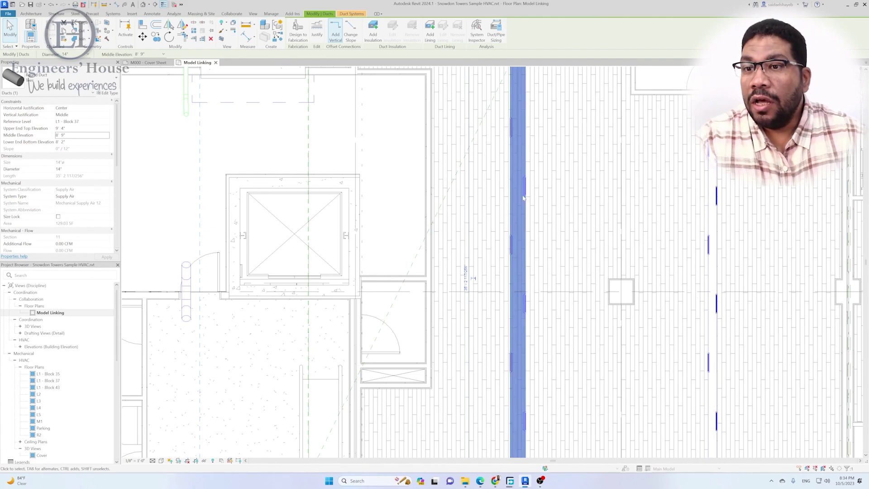
{"action": "key", "text": "ctrl+Tab"}
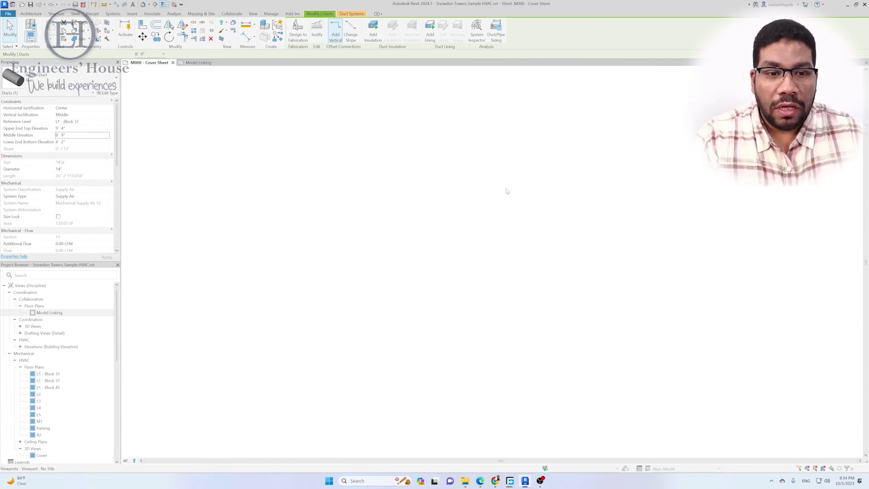
{"action": "scroll", "coordinate": [687, 352], "scroll_direction": "up", "scroll_amount": 3}
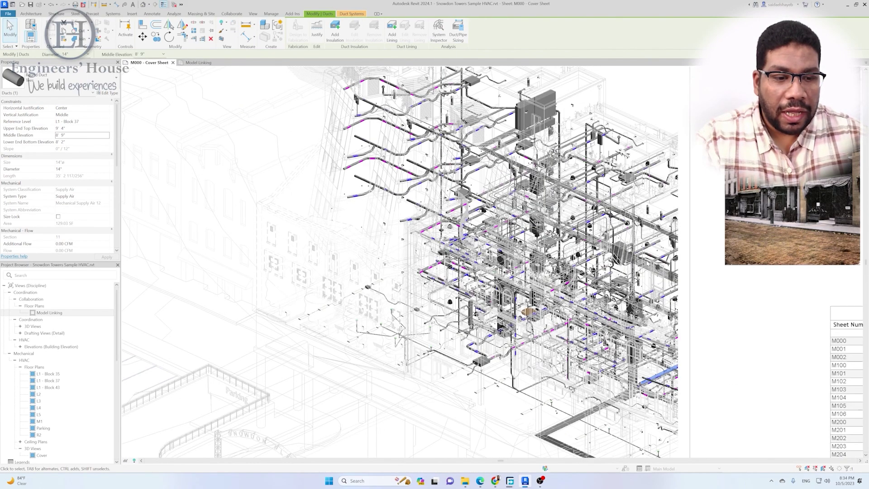
{"action": "scroll", "coordinate": [627, 361], "scroll_direction": "up", "scroll_amount": 3}
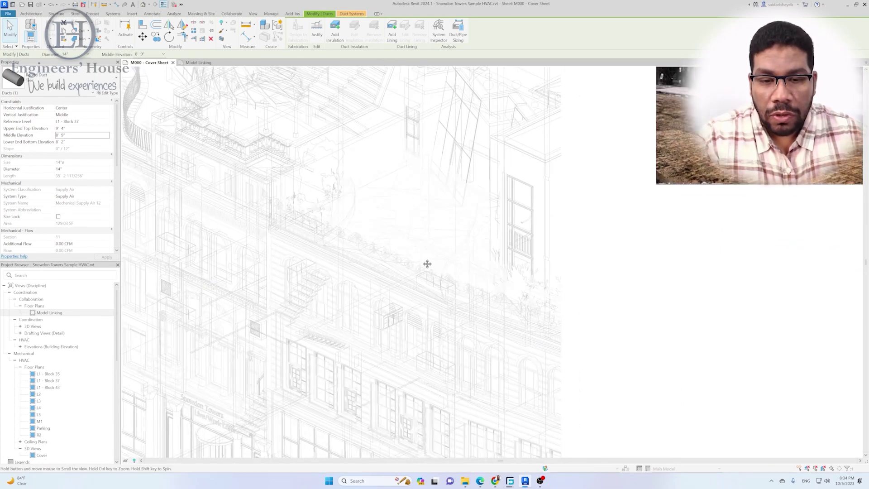
{"action": "scroll", "coordinate": [480, 183], "scroll_direction": "up", "scroll_amount": 2}
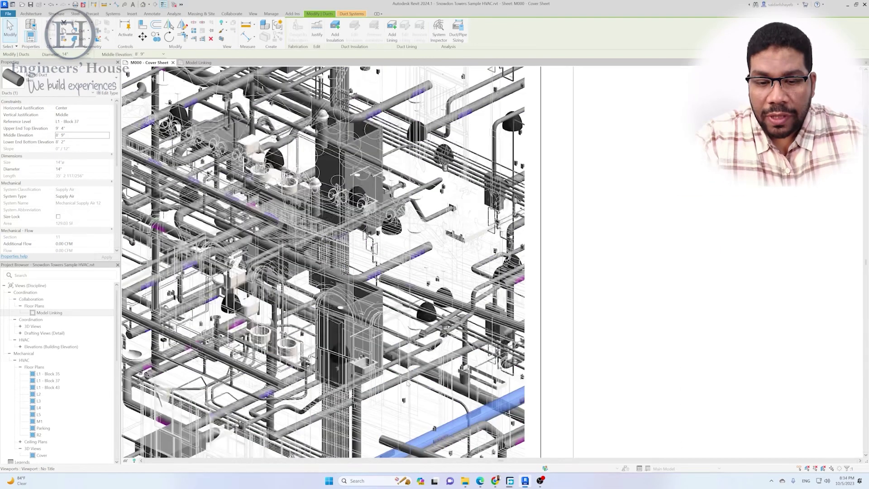
{"action": "scroll", "coordinate": [480, 183], "scroll_direction": "up", "scroll_amount": 2}
{"action": "scroll", "coordinate": [479, 183], "scroll_direction": "up", "scroll_amount": 2}
{"action": "scroll", "coordinate": [431, 268], "scroll_direction": "up", "scroll_amount": 2}
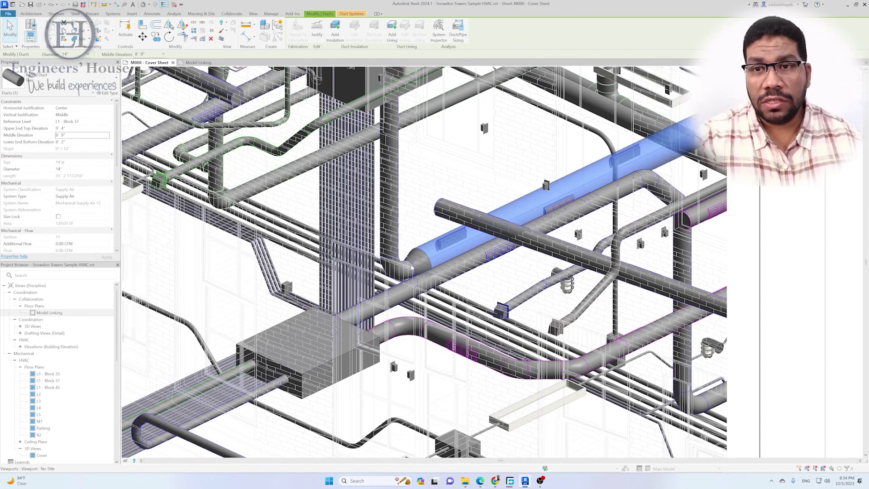
Start a new quantity schedule for the Ducts category.
{"action": "left_click", "coordinate": [253, 13]}
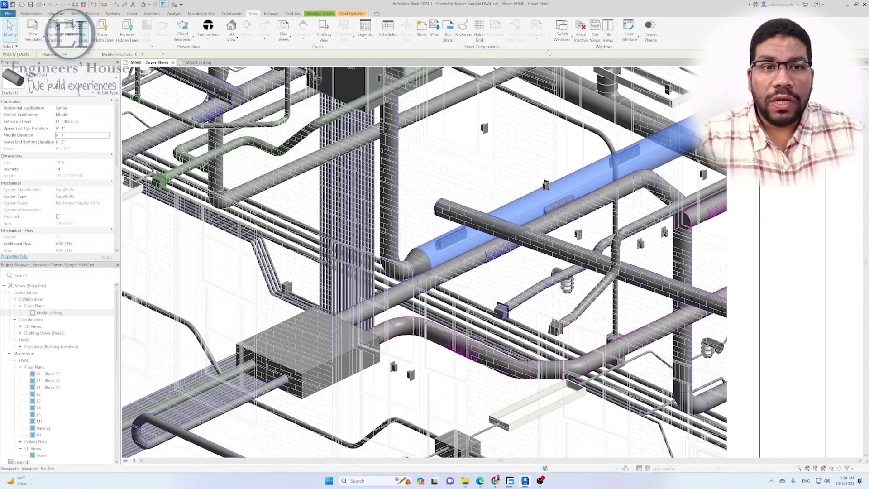
{"action": "left_click", "coordinate": [387, 36]}
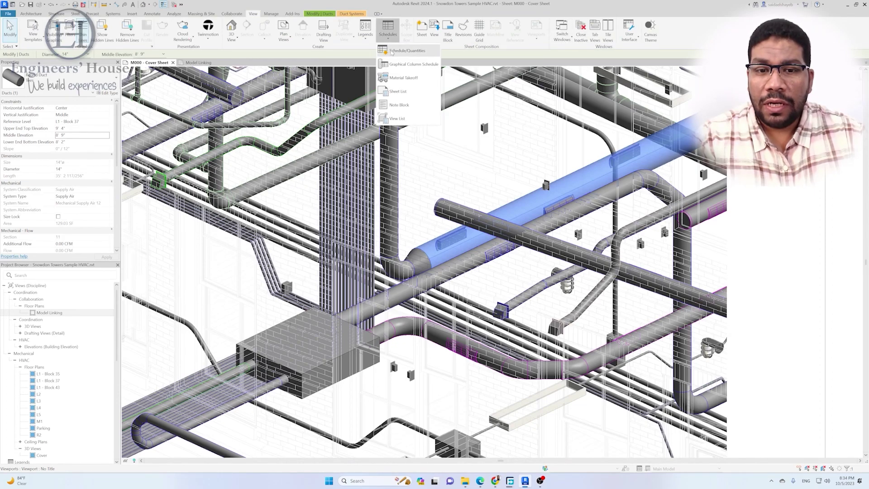
{"action": "left_click", "coordinate": [393, 54]}
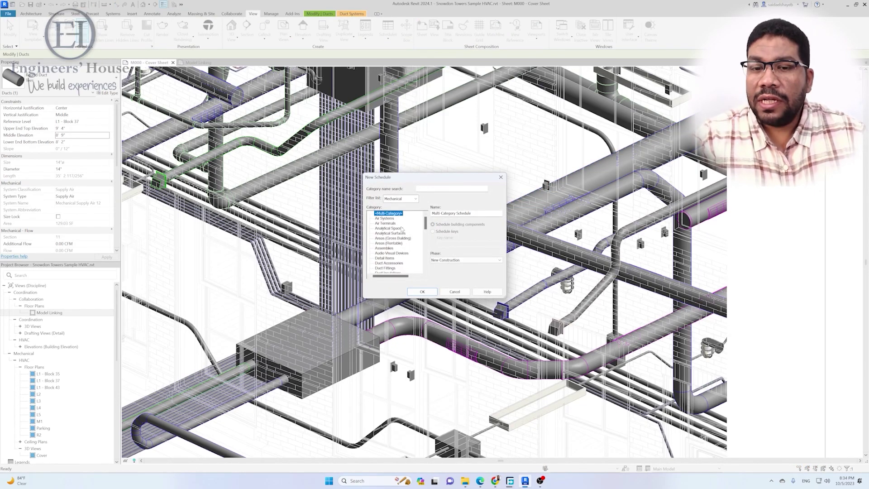
{"action": "left_click", "coordinate": [388, 219]}
{"action": "scroll", "coordinate": [387, 268], "scroll_direction": "down", "scroll_amount": 1}
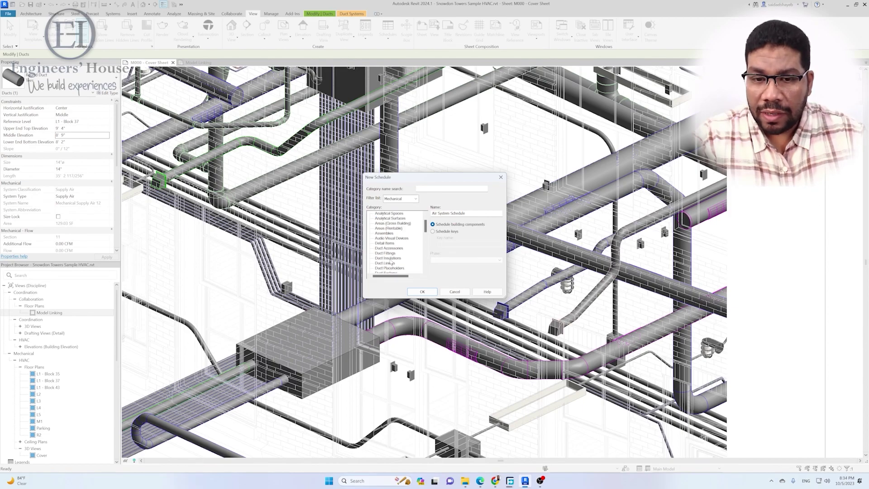
{"action": "scroll", "coordinate": [393, 263], "scroll_direction": "down", "scroll_amount": 1}
{"action": "double_click", "coordinate": [379, 262]}
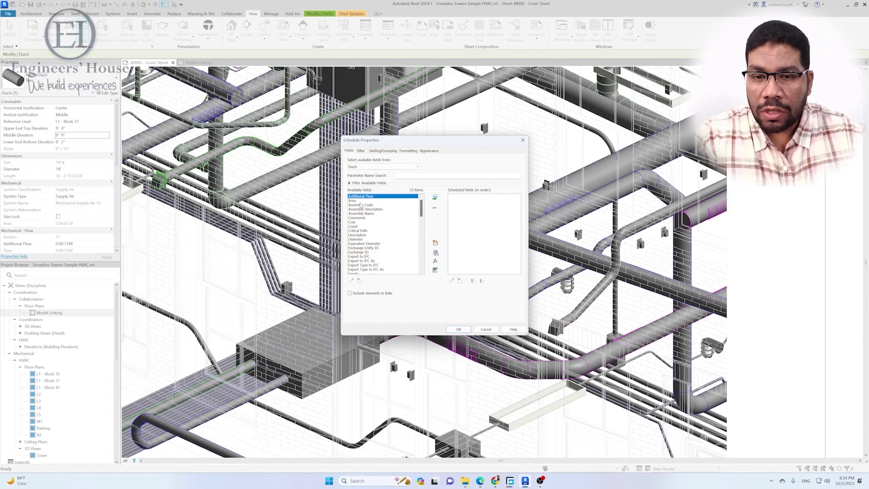
Add Diameter and Length as schedule fields.
{"action": "scroll", "coordinate": [370, 227], "scroll_direction": "down", "scroll_amount": 2}
{"action": "left_click", "coordinate": [365, 213]}
{"action": "scroll", "coordinate": [384, 240], "scroll_direction": "down", "scroll_amount": 1}
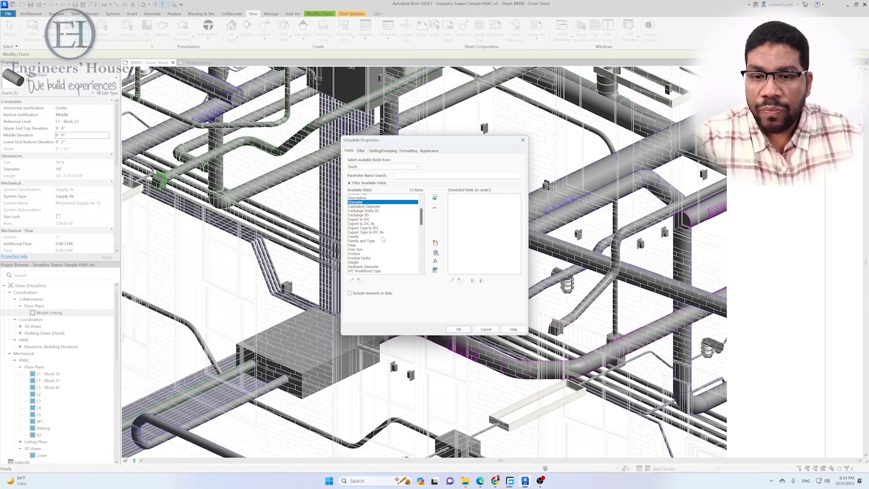
{"action": "scroll", "coordinate": [357, 246], "scroll_direction": "down", "scroll_amount": 1}
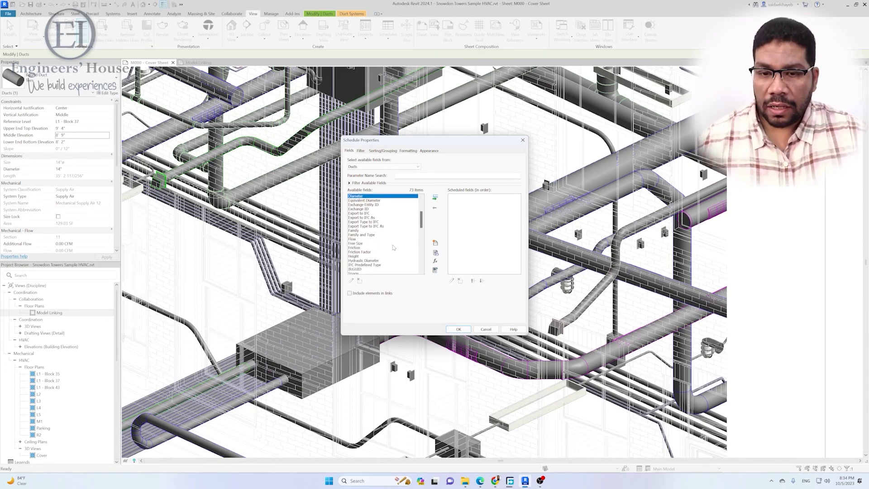
{"action": "scroll", "coordinate": [357, 246], "scroll_direction": "down", "scroll_amount": 2}
{"action": "scroll", "coordinate": [358, 245], "scroll_direction": "down", "scroll_amount": 1}
{"action": "left_click", "coordinate": [359, 244]}
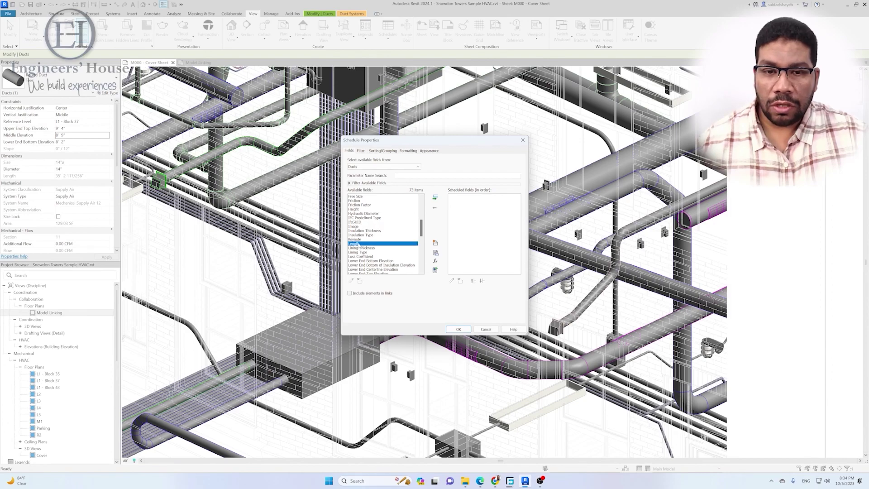
{"action": "left_click", "coordinate": [435, 198]}
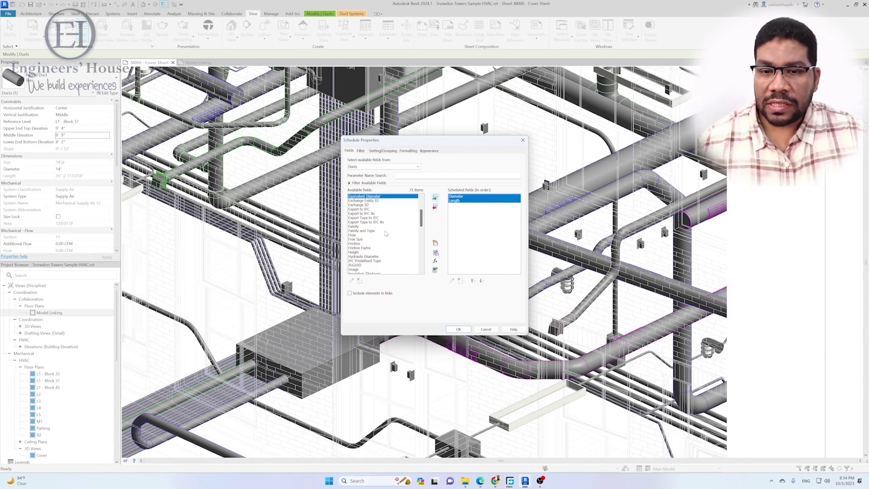
Add Equivalent Diameter and System Type fields and confirm the schedule.
{"action": "scroll", "coordinate": [384, 235], "scroll_direction": "up", "scroll_amount": 1}
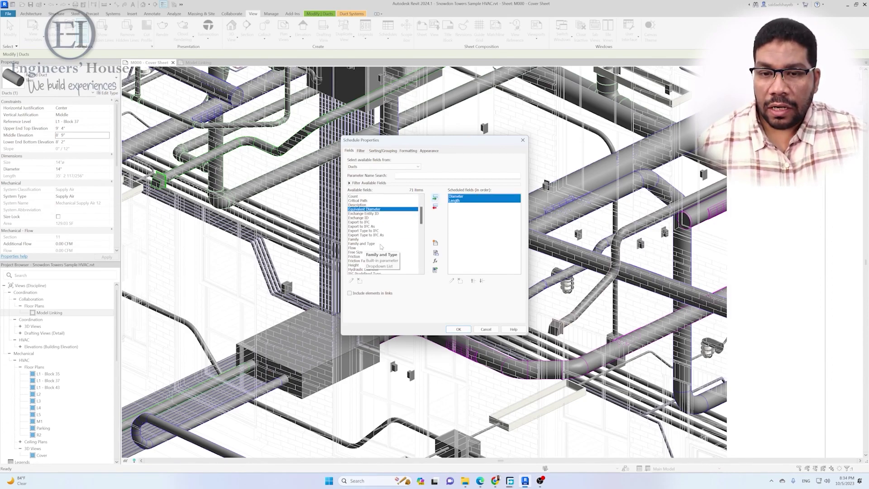
{"action": "scroll", "coordinate": [381, 246], "scroll_direction": "up", "scroll_amount": 1}
{"action": "scroll", "coordinate": [381, 222], "scroll_direction": "up", "scroll_amount": 1}
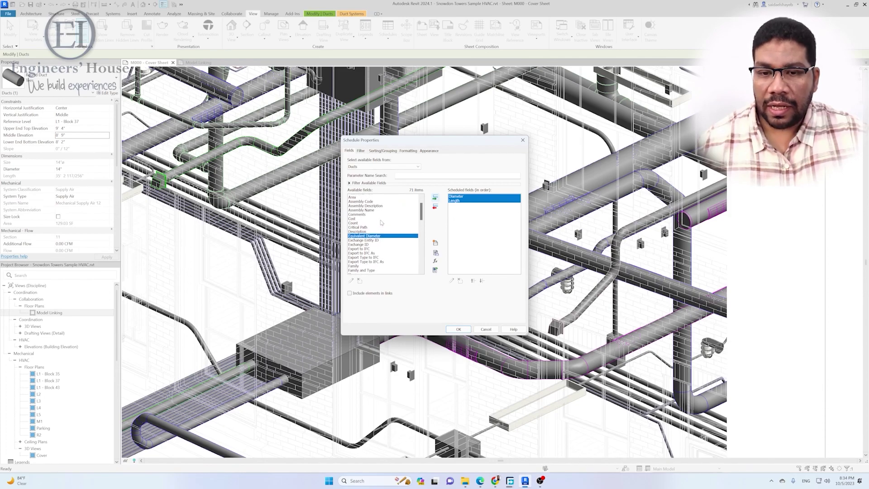
{"action": "scroll", "coordinate": [380, 222], "scroll_direction": "down", "scroll_amount": 6}
{"action": "scroll", "coordinate": [382, 226], "scroll_direction": "down", "scroll_amount": 6}
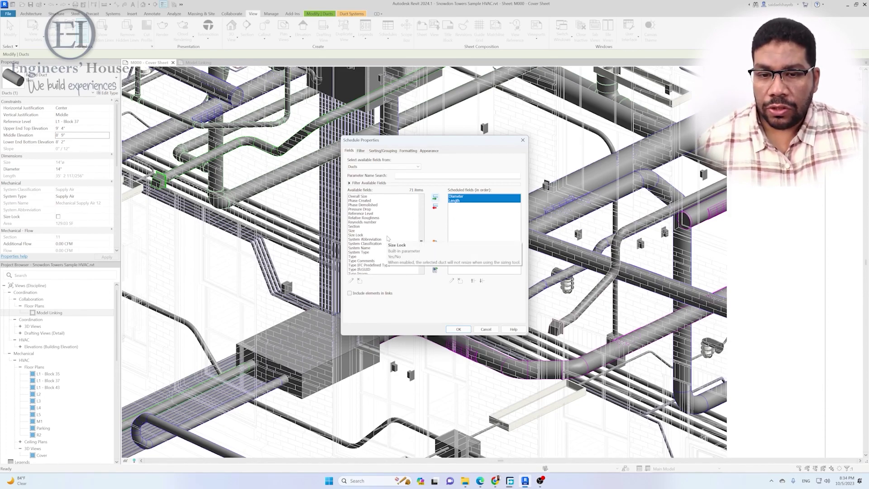
{"action": "left_click", "coordinate": [364, 252]}
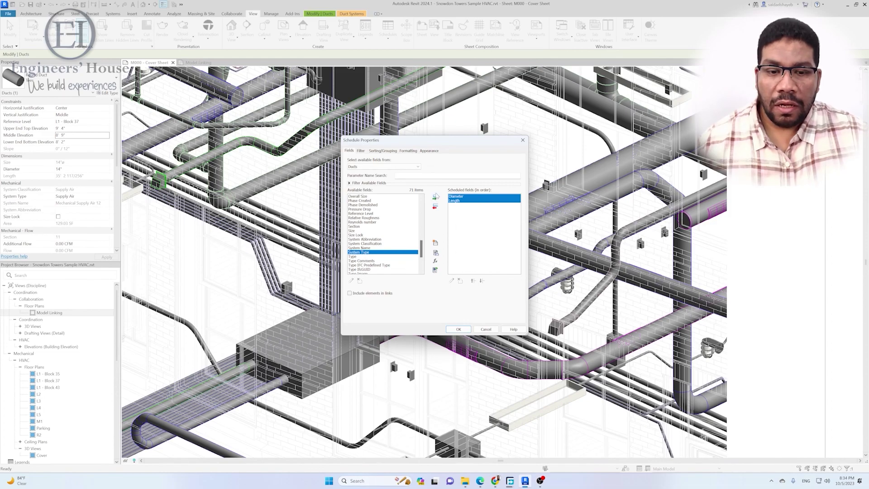
{"action": "left_click", "coordinate": [435, 197]}
{"action": "left_click", "coordinate": [462, 329]}
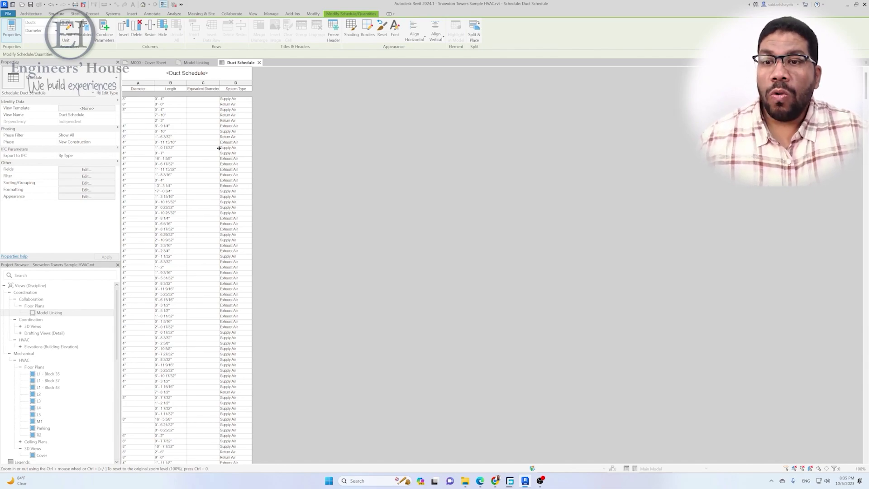
Select the first duct row and bring up the editing menu on its 0' - 4" Length cell.
{"action": "scroll", "coordinate": [219, 148], "scroll_direction": "down", "scroll_amount": 2}
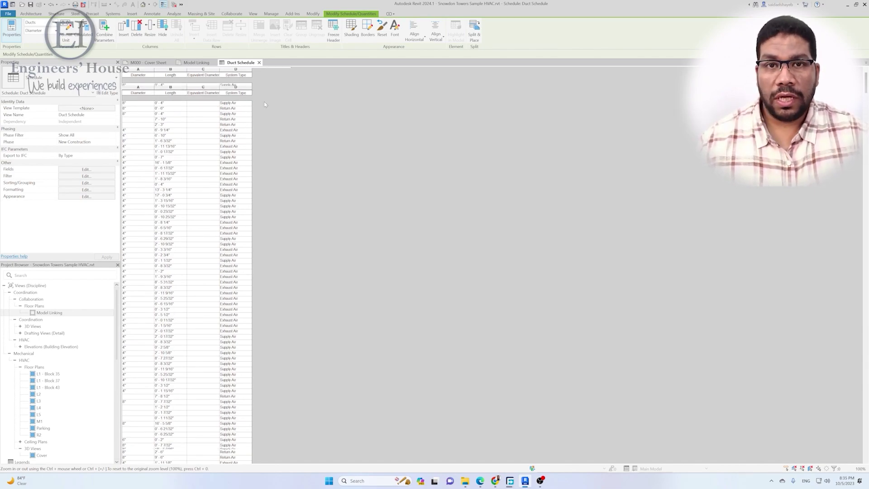
{"action": "scroll", "coordinate": [264, 104], "scroll_direction": "up", "scroll_amount": 1}
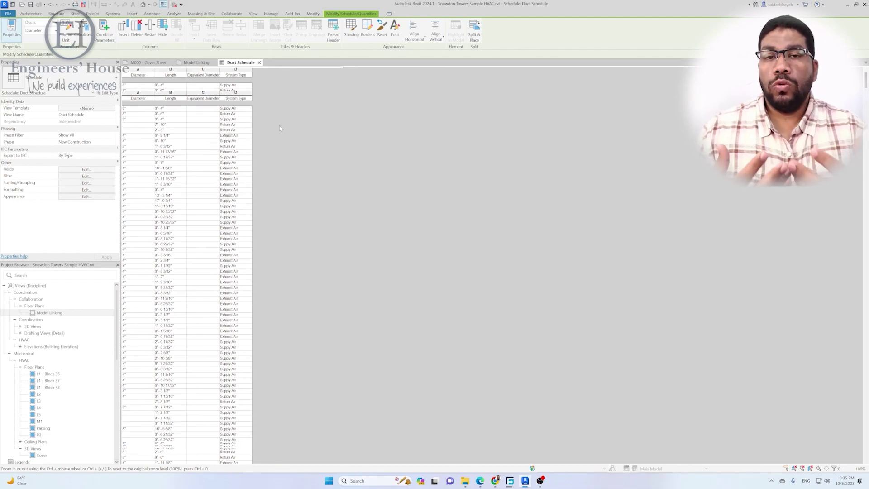
{"action": "scroll", "coordinate": [280, 129], "scroll_direction": "up", "scroll_amount": 3, "text": "ctrl"}
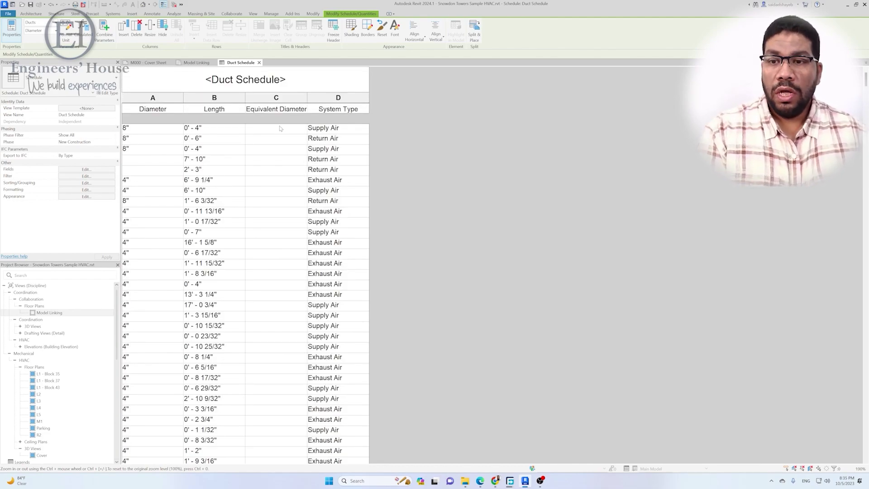
{"action": "left_click", "coordinate": [154, 131]}
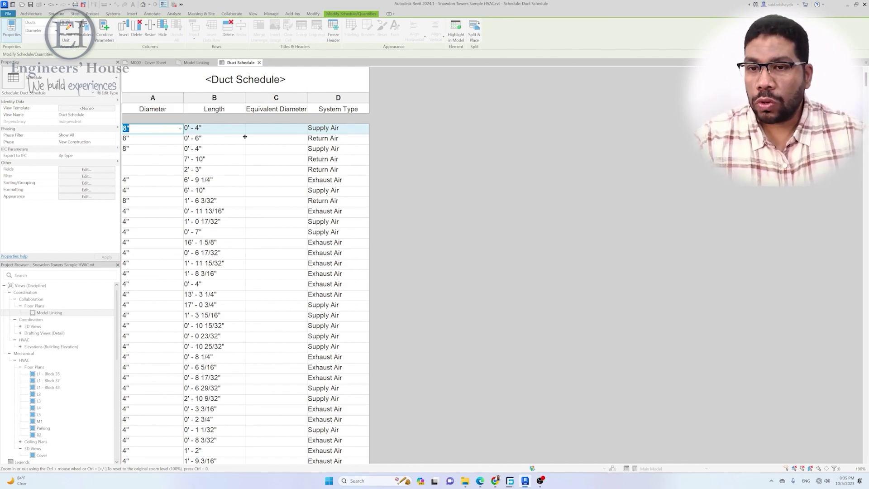
{"action": "right_click", "coordinate": [242, 130]}
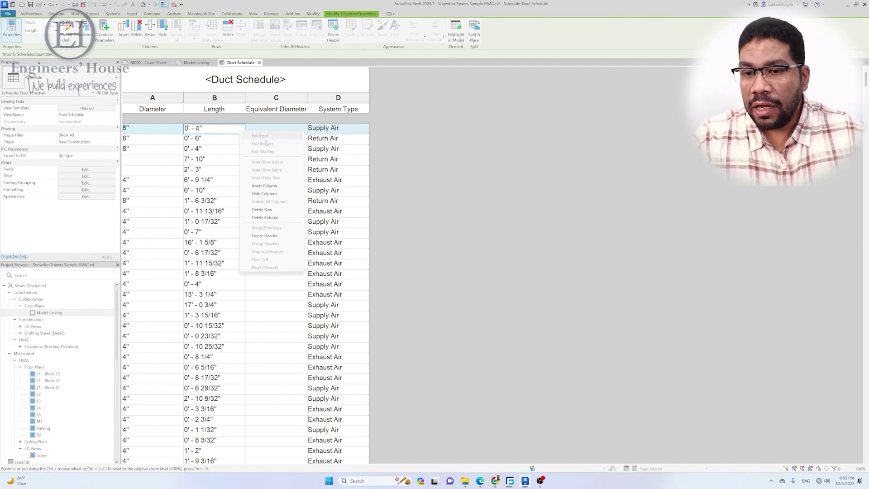
Try row editing menus on the first duct rows' diameter cells.
{"action": "left_click", "coordinate": [286, 130]}
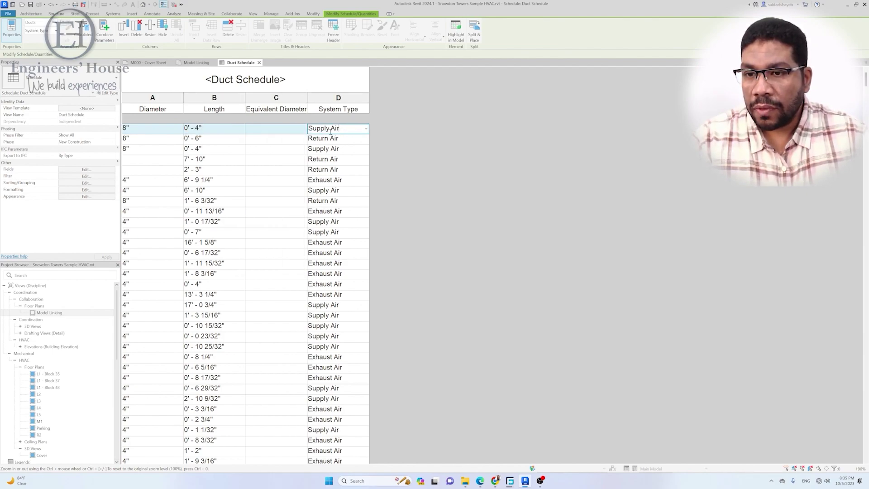
{"action": "left_click", "coordinate": [175, 140]}
{"action": "right_click", "coordinate": [203, 131]}
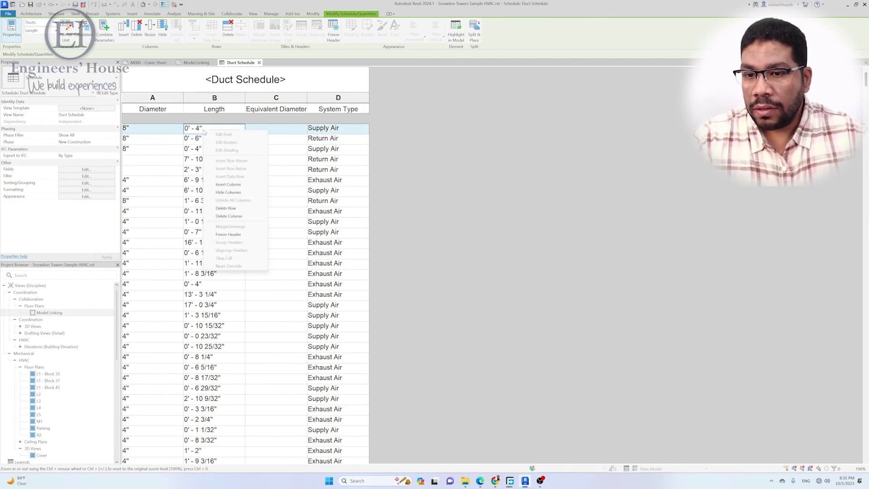
{"action": "right_click", "coordinate": [168, 133]}
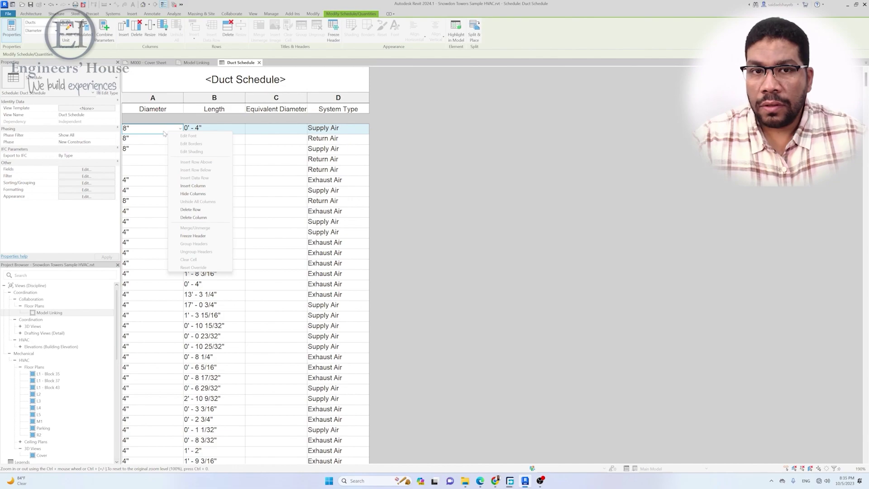
{"action": "left_click", "coordinate": [162, 149]}
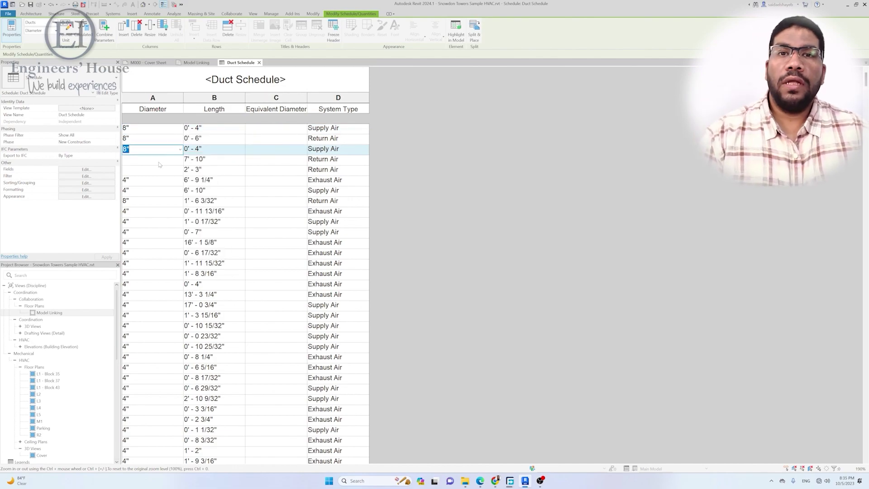
Highlight the first duct, 8" Supply Air 0' - 4" long, in the Cover 3D view.
{"action": "left_click", "coordinate": [156, 131]}
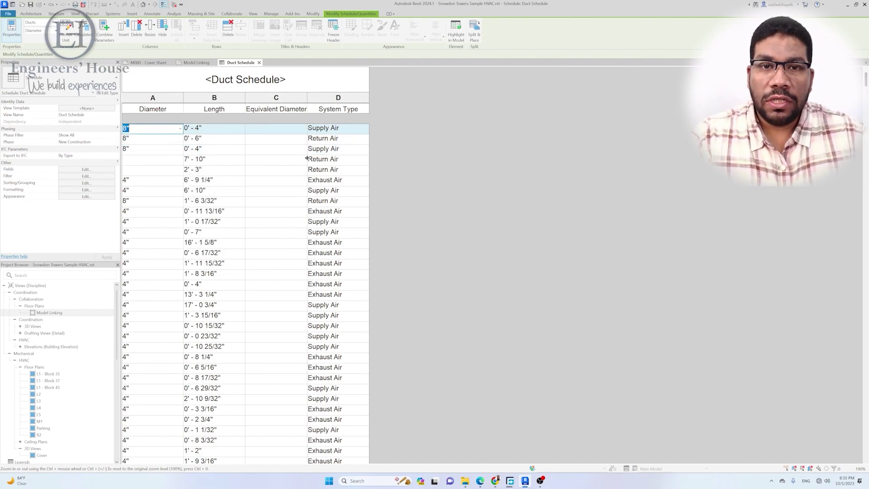
{"action": "left_click", "coordinate": [455, 32]}
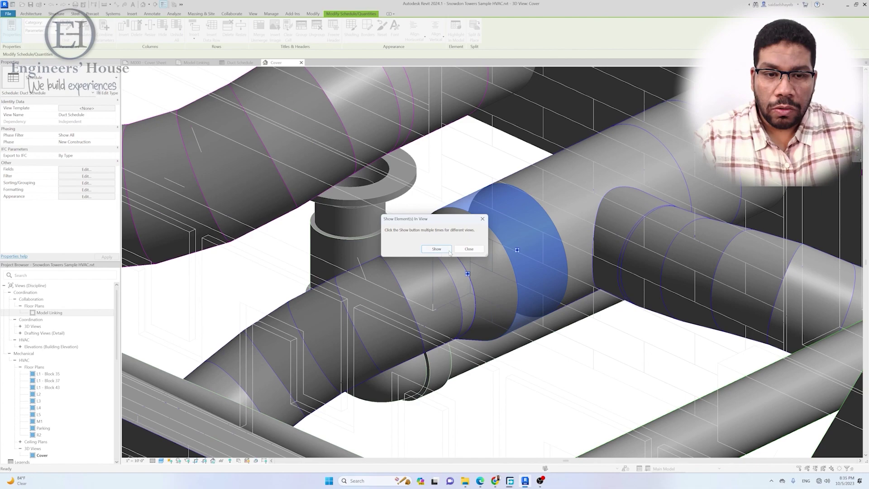
{"action": "left_click", "coordinate": [468, 249]}
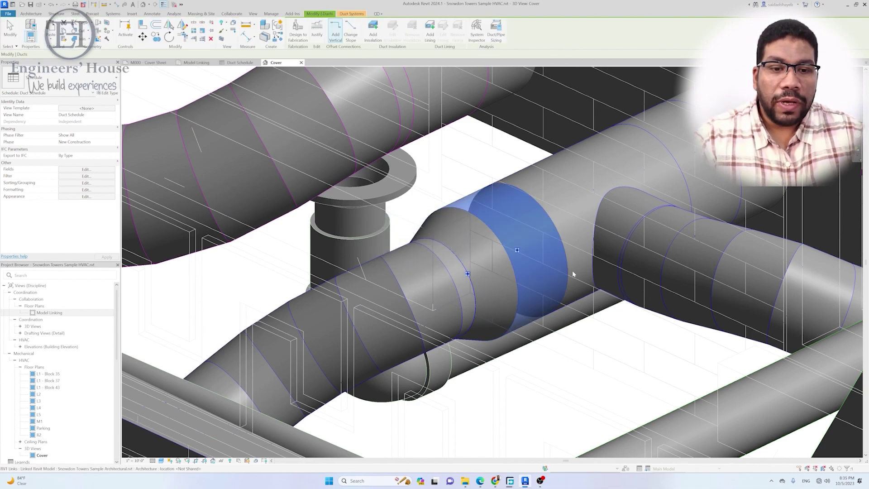
{"action": "scroll", "coordinate": [572, 270], "scroll_direction": "down", "scroll_amount": 5}
{"action": "scroll", "coordinate": [570, 269], "scroll_direction": "up", "scroll_amount": 1}
{"action": "scroll", "coordinate": [570, 269], "scroll_direction": "up", "scroll_amount": 3}
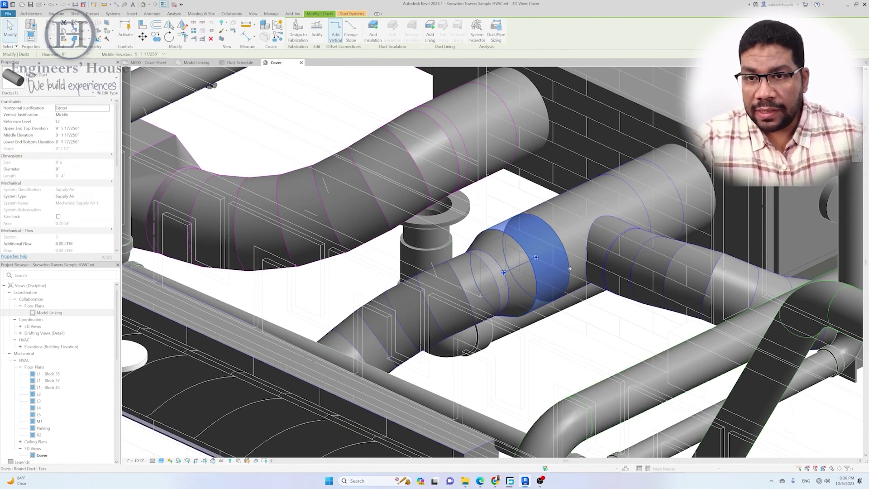
Return to the Duct Schedule, where an invalid diameter entry is rejected, keeping 8".
{"action": "left_click", "coordinate": [240, 62]}
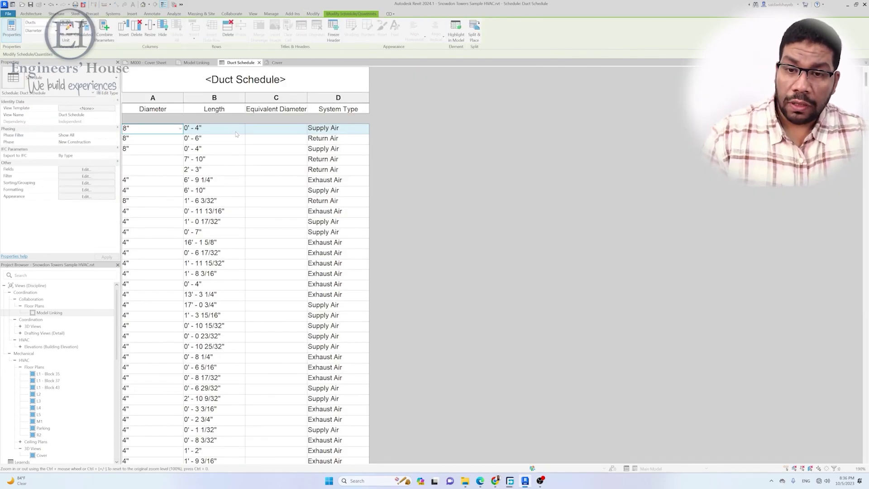
{"action": "type", "text": "wt"}
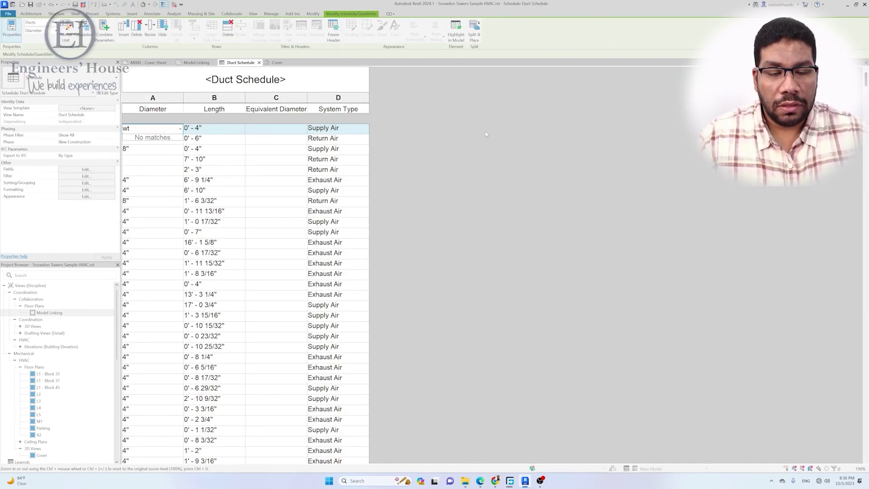
{"action": "left_click", "coordinate": [491, 123]}
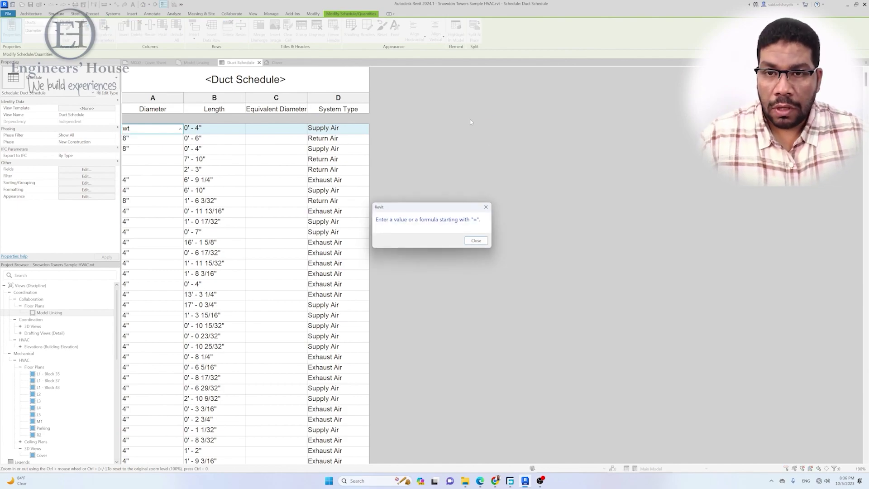
{"action": "left_click", "coordinate": [484, 242]}
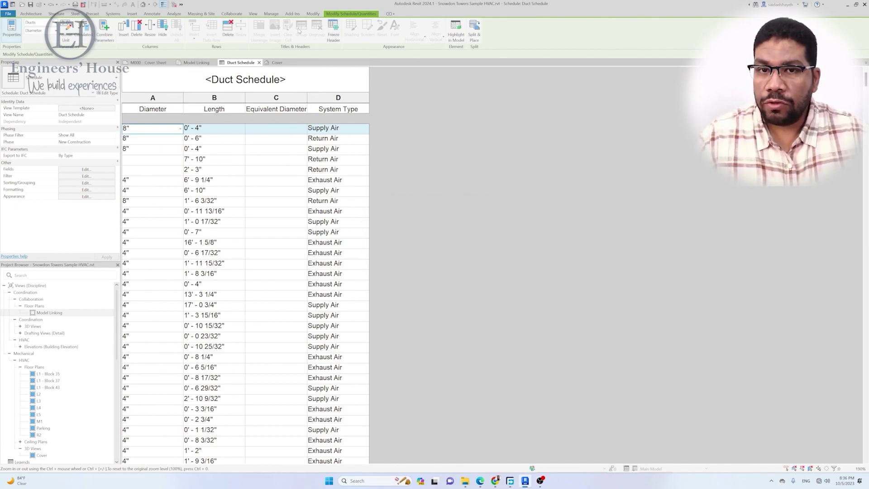
{"action": "left_click", "coordinate": [253, 13]}
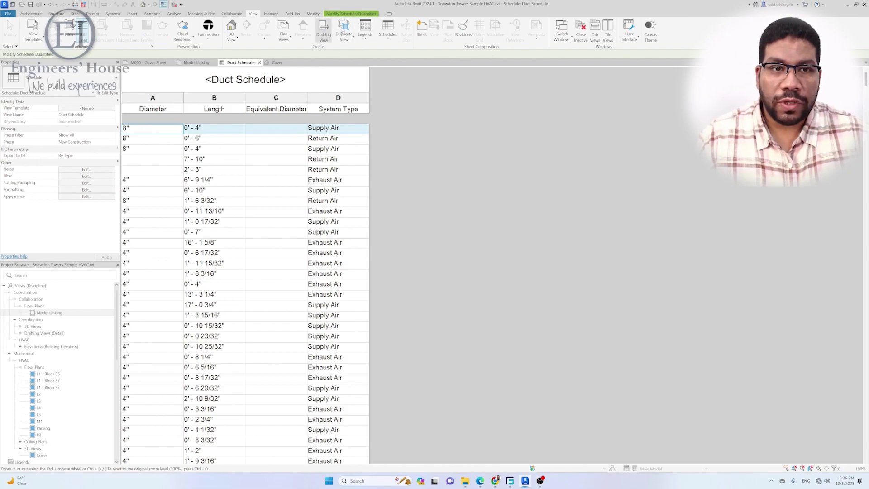
Tile all open views side by side and select the first duct.
{"action": "left_click", "coordinate": [606, 28]}
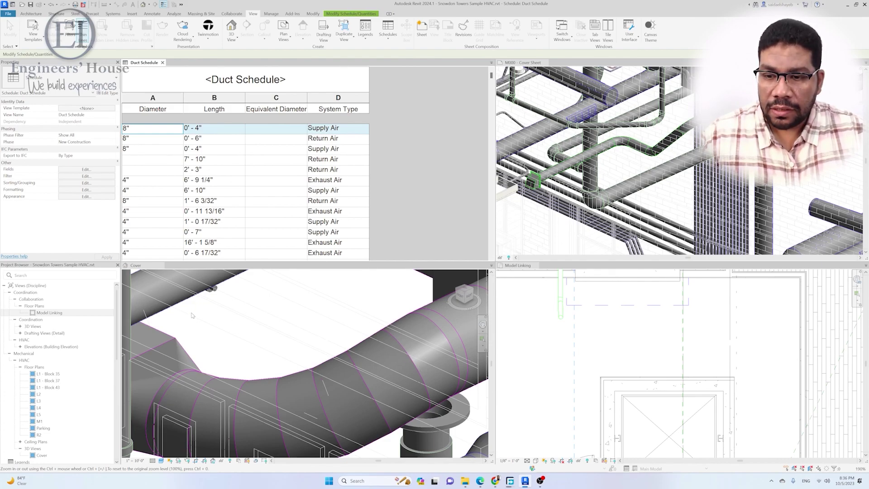
{"action": "scroll", "coordinate": [192, 315], "scroll_direction": "down", "scroll_amount": 3}
{"action": "left_click", "coordinate": [420, 452]}
{"action": "scroll", "coordinate": [432, 450], "scroll_direction": "up", "scroll_amount": 1}
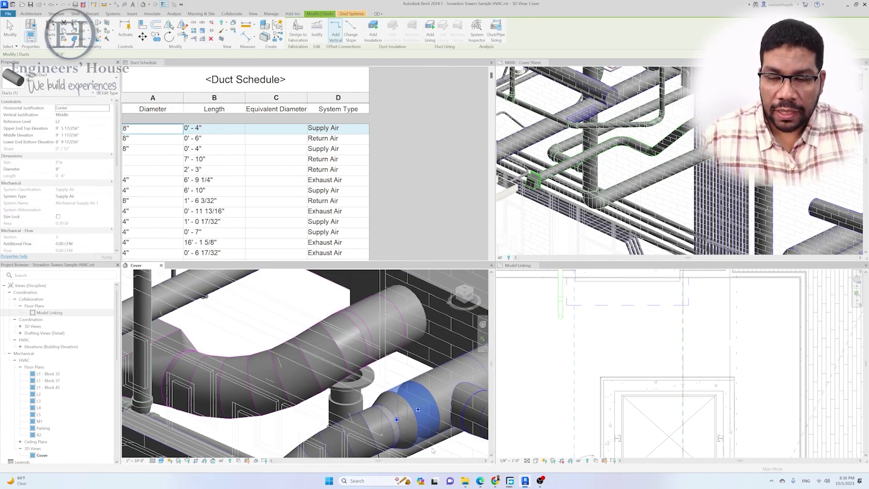
Delete the 0' - 4" supply air duct row from the schedule and model.
{"action": "right_click", "coordinate": [219, 131]}
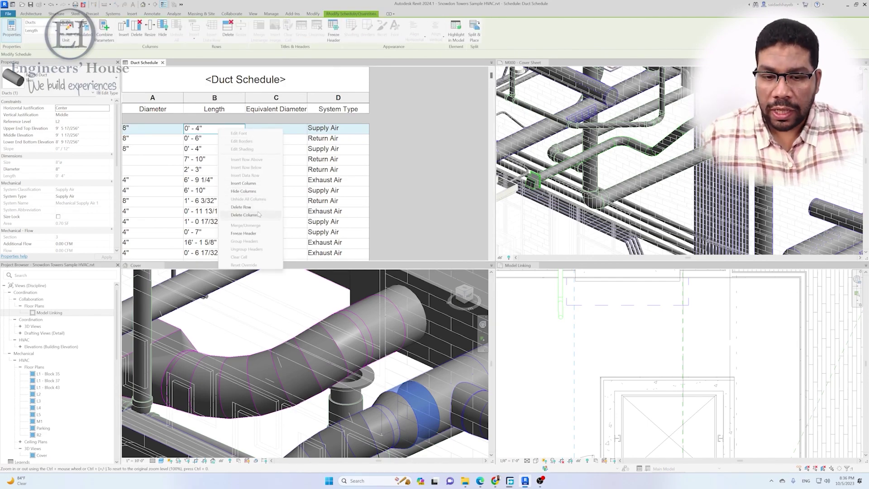
{"action": "left_click", "coordinate": [247, 207]}
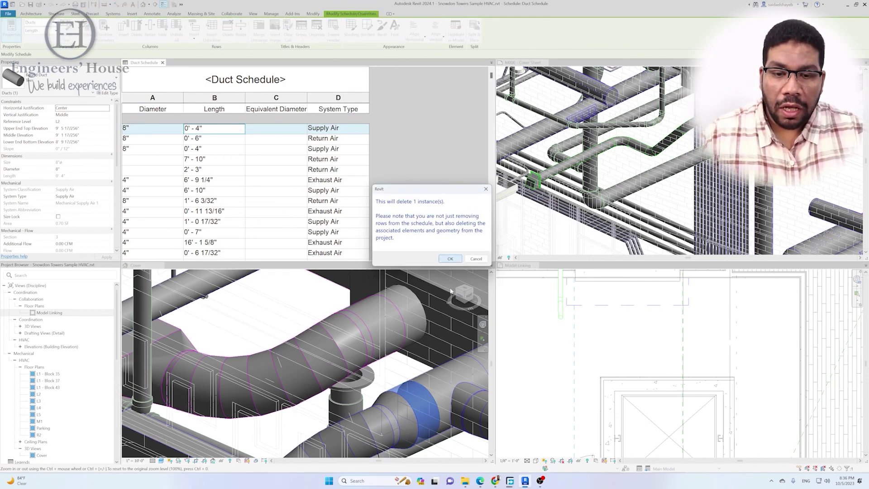
{"action": "left_click", "coordinate": [450, 258]}
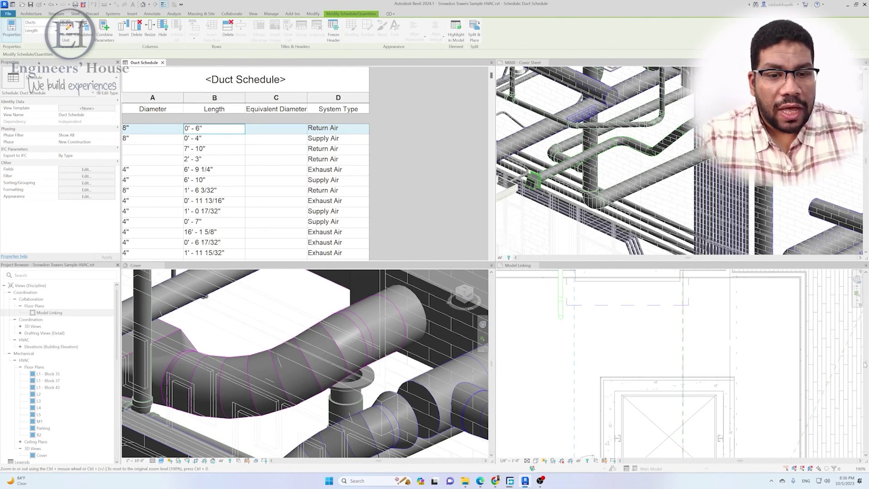
{"action": "left_click", "coordinate": [535, 270]}
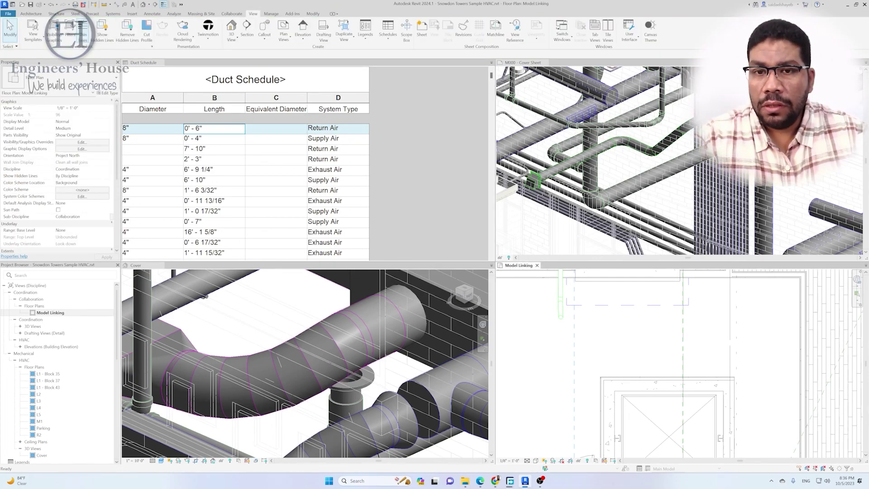
Close the Duct Schedule, Model Linking and M000 - Cover Sheet views, leaving Cover 3D.
{"action": "left_click", "coordinate": [157, 63]}
{"action": "left_click", "coordinate": [161, 63]}
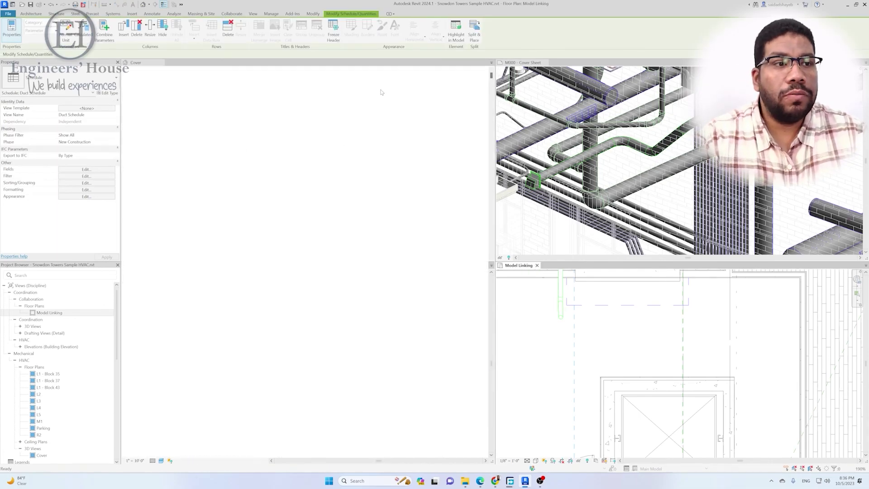
{"action": "left_click", "coordinate": [537, 265]}
{"action": "left_click", "coordinate": [549, 62]}
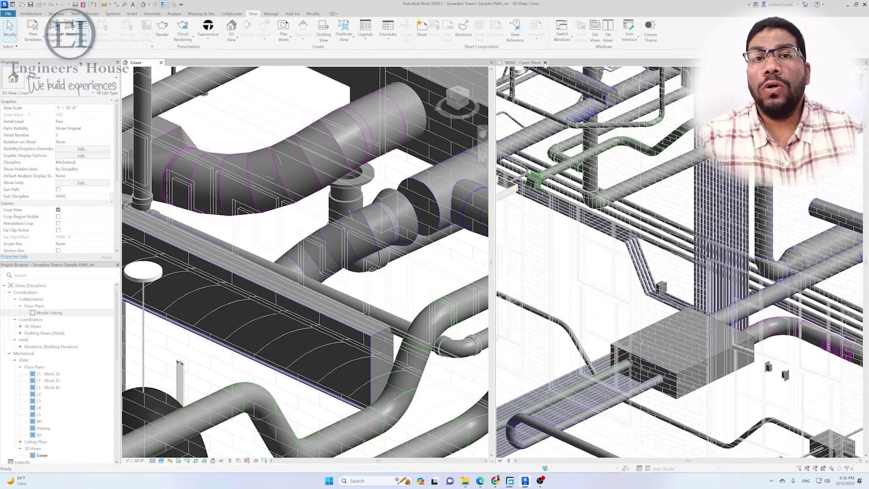
{"action": "left_click", "coordinate": [547, 63]}
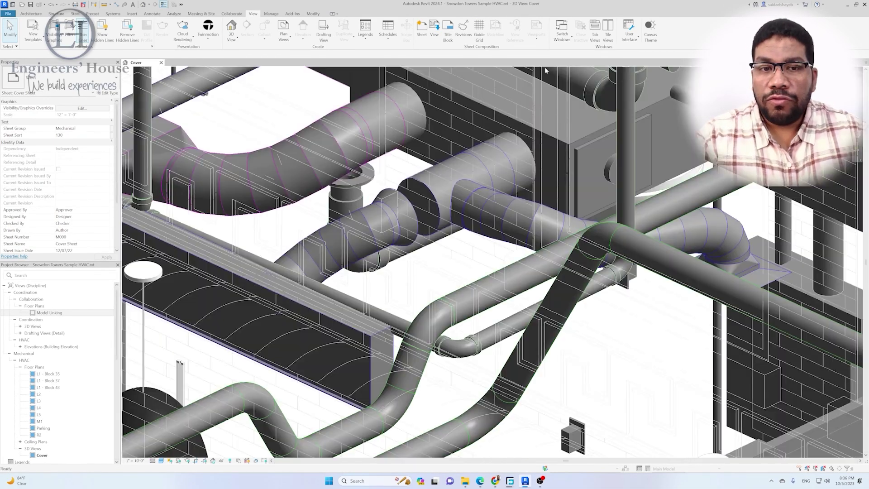
{"action": "scroll", "coordinate": [311, 205], "scroll_direction": "down", "scroll_amount": 5}
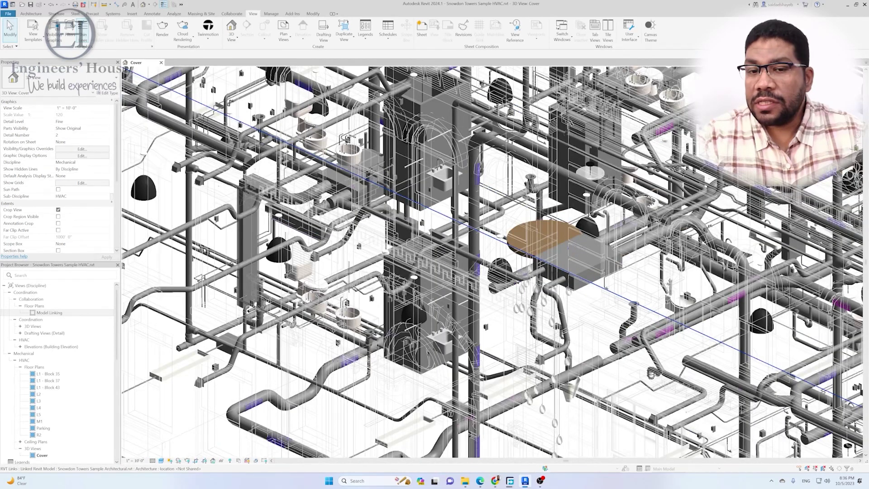
{"action": "scroll", "coordinate": [311, 204], "scroll_direction": "down", "scroll_amount": 2}
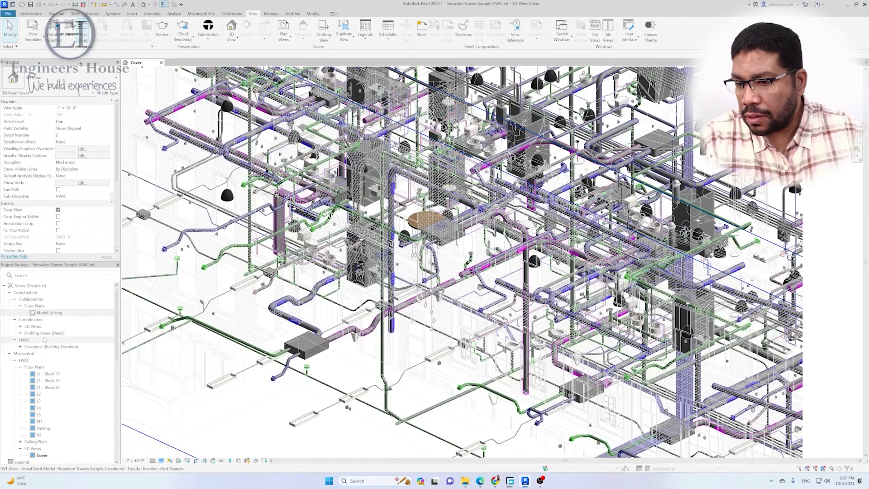
{"action": "left_click", "coordinate": [40, 326]}
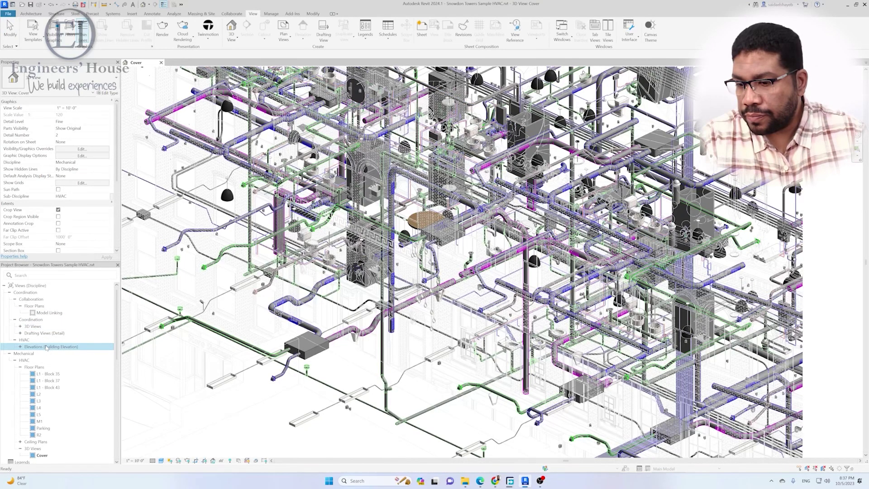
{"action": "scroll", "coordinate": [42, 344], "scroll_direction": "down", "scroll_amount": 5}
{"action": "scroll", "coordinate": [45, 347], "scroll_direction": "up", "scroll_amount": 3}
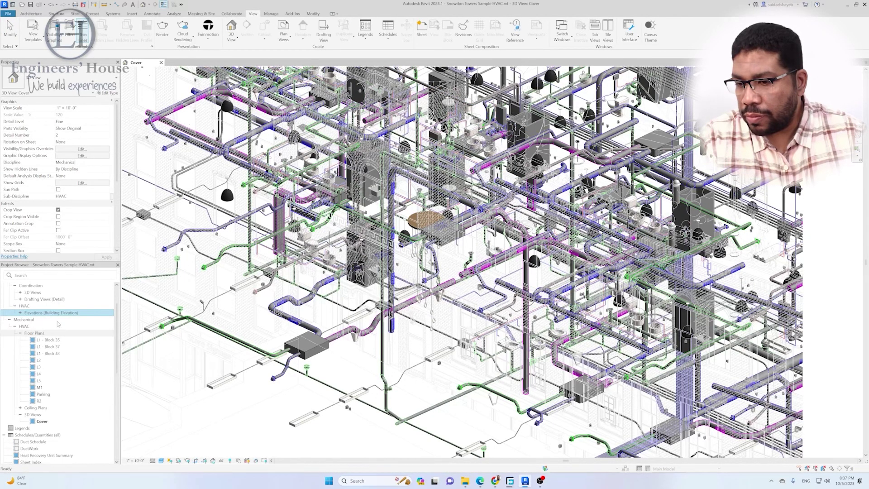
Open the L1 - Block 35 plan and draw a section line across the Cafe Kitchen.
{"action": "left_click", "coordinate": [49, 340]}
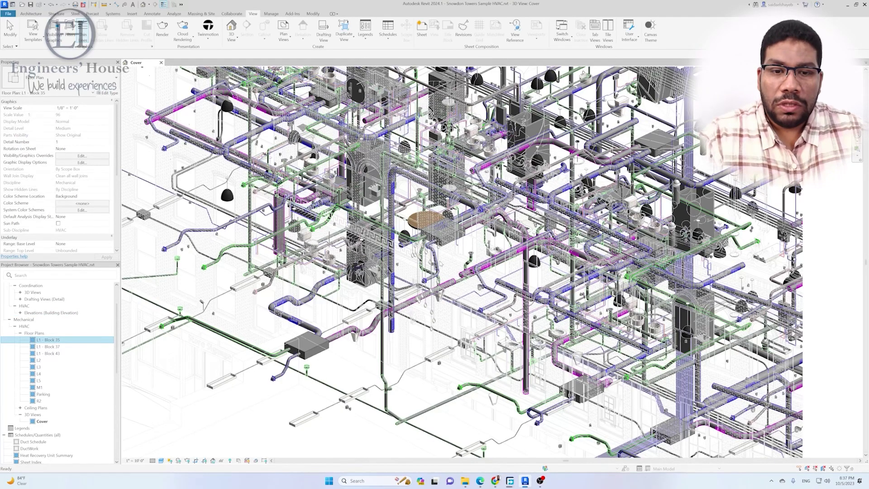
{"action": "scroll", "coordinate": [498, 195], "scroll_direction": "up", "scroll_amount": 3}
{"action": "scroll", "coordinate": [498, 195], "scroll_direction": "up", "scroll_amount": 3}
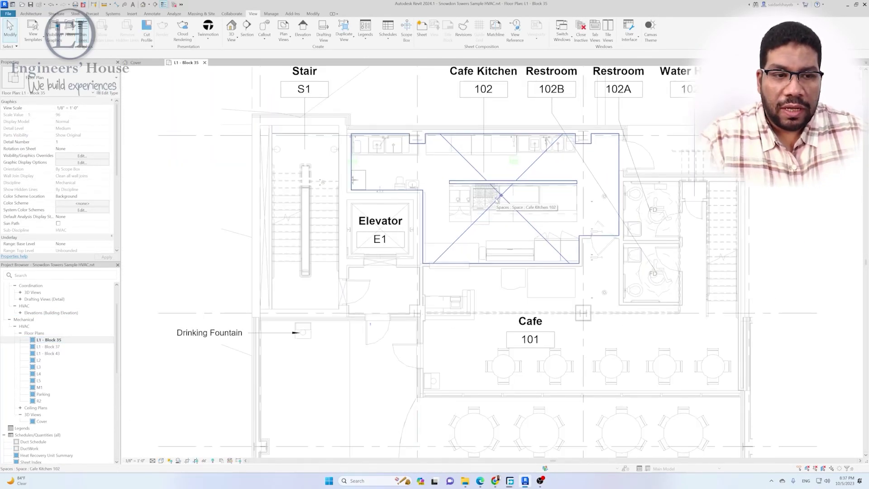
{"action": "scroll", "coordinate": [498, 199], "scroll_direction": "up", "scroll_amount": 2}
{"action": "scroll", "coordinate": [437, 212], "scroll_direction": "down", "scroll_amount": 3}
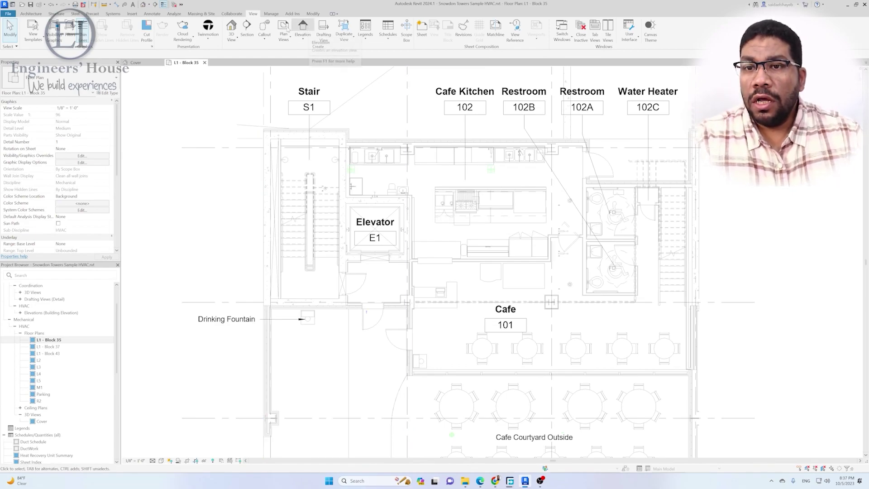
{"action": "left_click", "coordinate": [223, 220]}
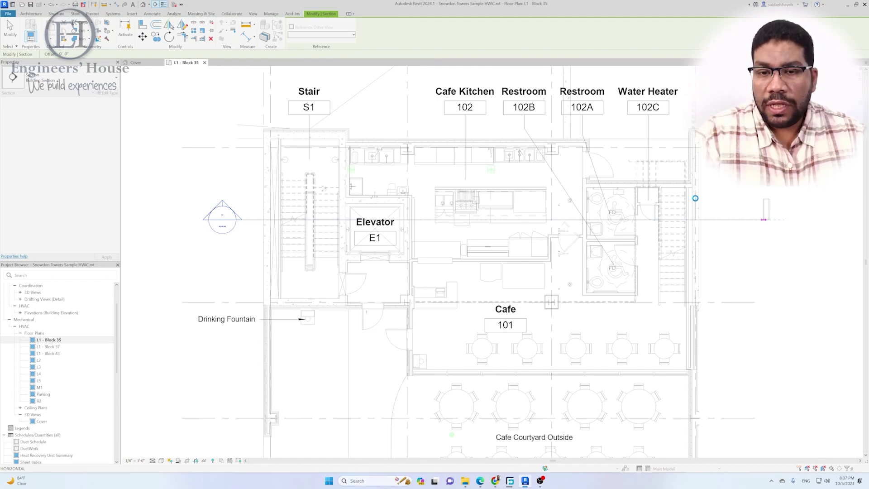
{"action": "key", "text": "Escape"}
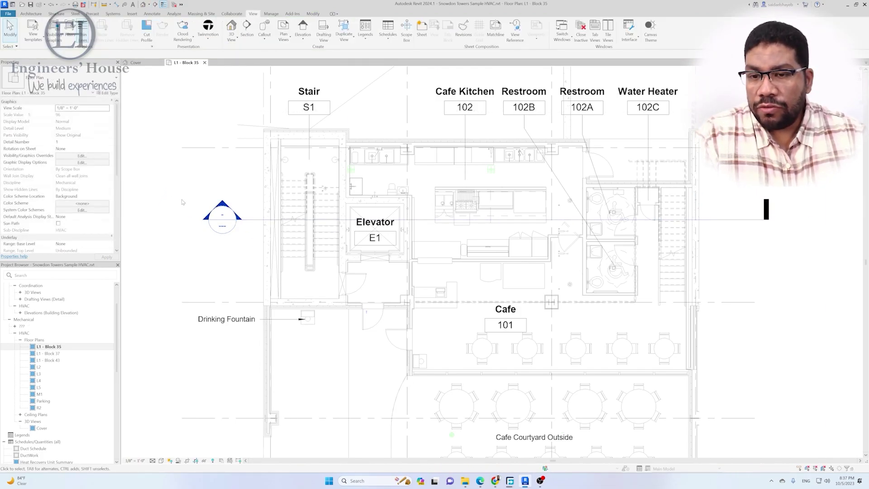
Open the Section 1 view and pan to the lower floors' ducts.
{"action": "double_click", "coordinate": [577, 215]}
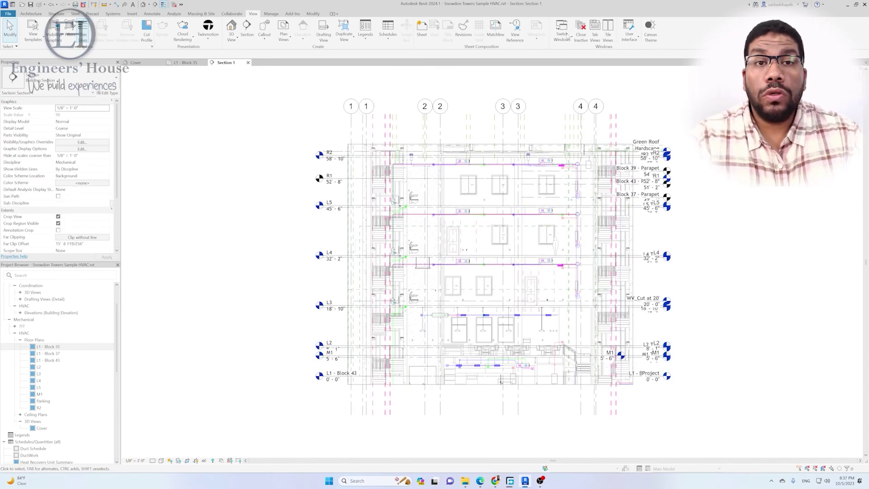
{"action": "scroll", "coordinate": [700, 256], "scroll_direction": "up", "scroll_amount": 2}
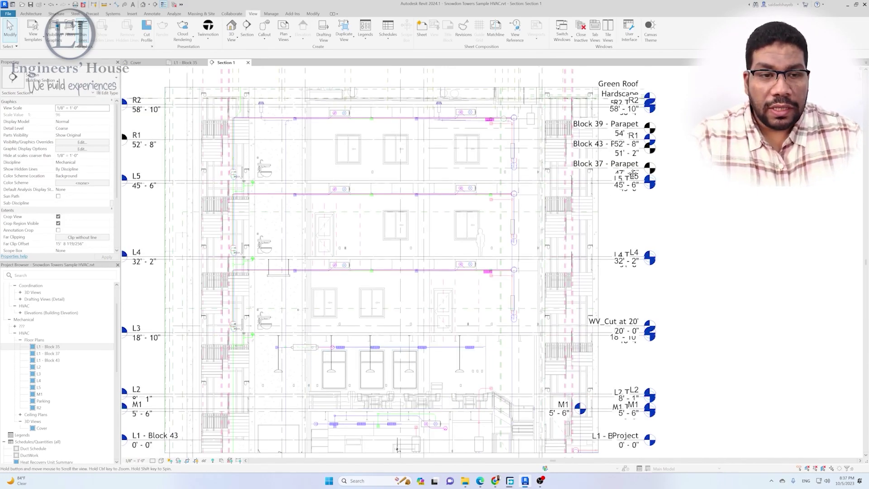
{"action": "middle_click_drag", "start_coordinate": [591, 412], "coordinate": [591, 231]}
{"action": "scroll", "coordinate": [592, 232], "scroll_direction": "up", "scroll_amount": 3}
{"action": "scroll", "coordinate": [591, 231], "scroll_direction": "up", "scroll_amount": 1}
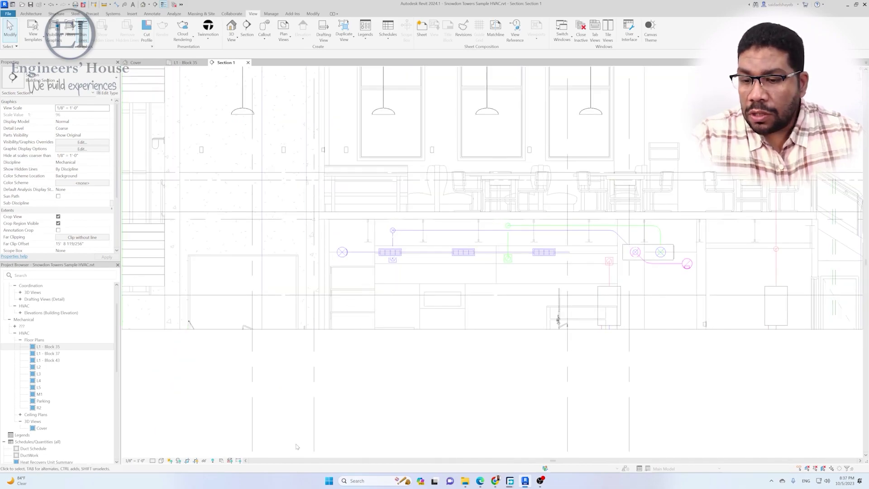
Render Section 1 in the Realistic visual style.
{"action": "left_click", "coordinate": [161, 461]}
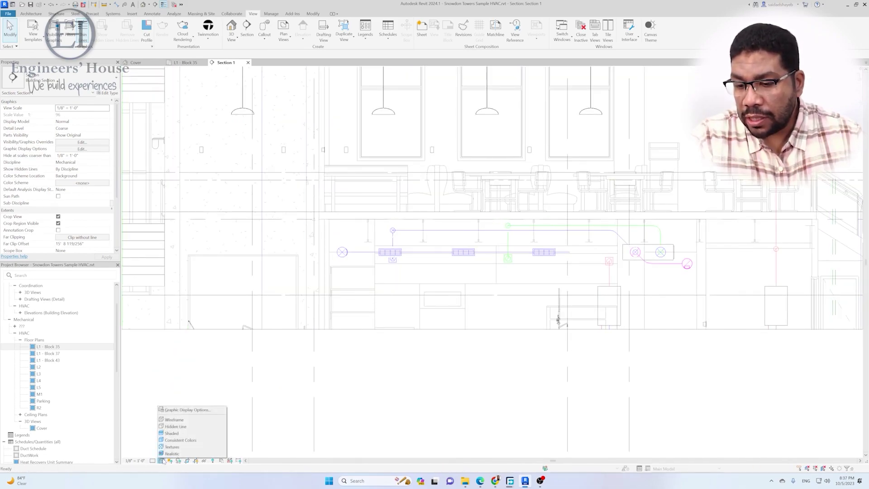
{"action": "left_click", "coordinate": [172, 453]}
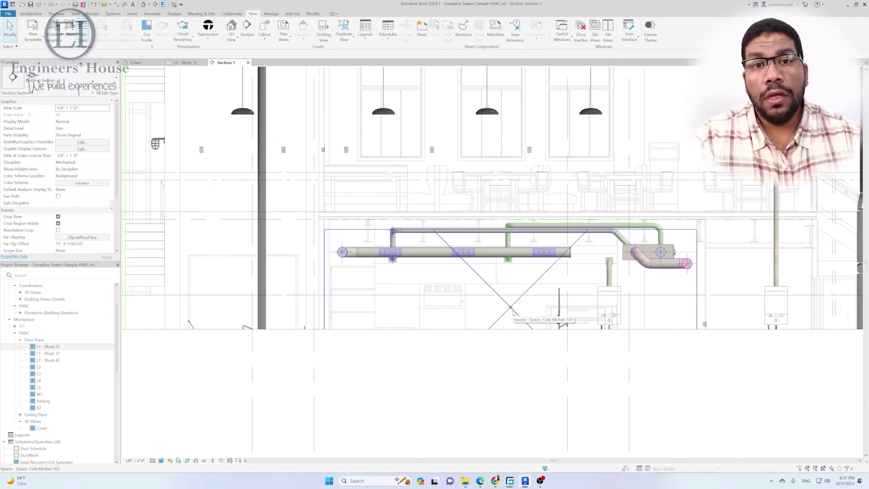
{"action": "scroll", "coordinate": [379, 227], "scroll_direction": "down", "scroll_amount": 2}
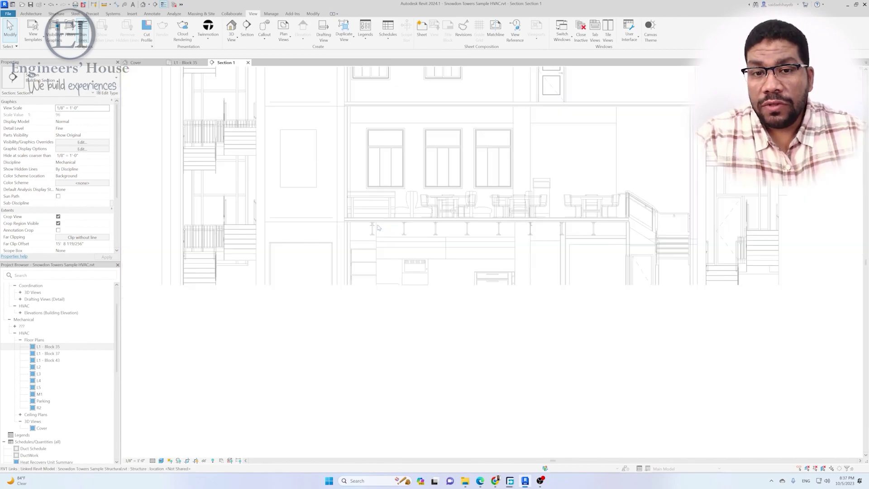
{"action": "scroll", "coordinate": [384, 271], "scroll_direction": "down", "scroll_amount": 2}
{"action": "scroll", "coordinate": [389, 301], "scroll_direction": "down", "scroll_amount": 2}
{"action": "scroll", "coordinate": [388, 301], "scroll_direction": "down", "scroll_amount": 2}
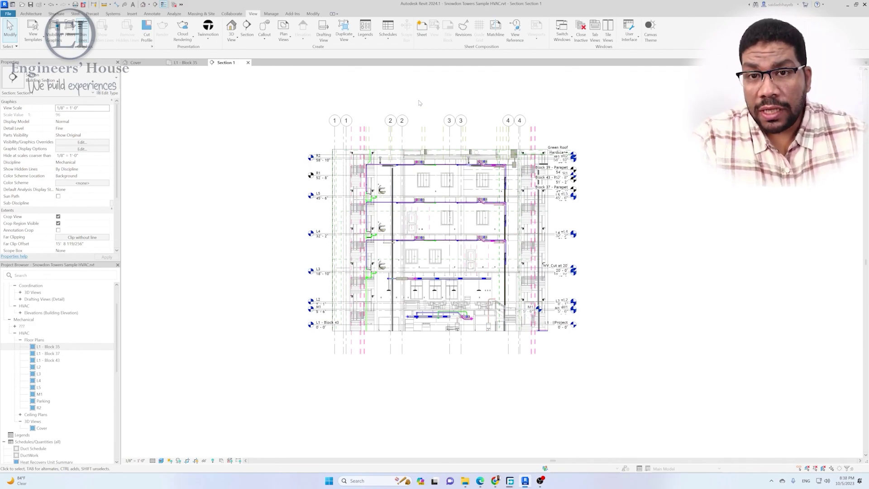
{"action": "left_click", "coordinate": [422, 28]}
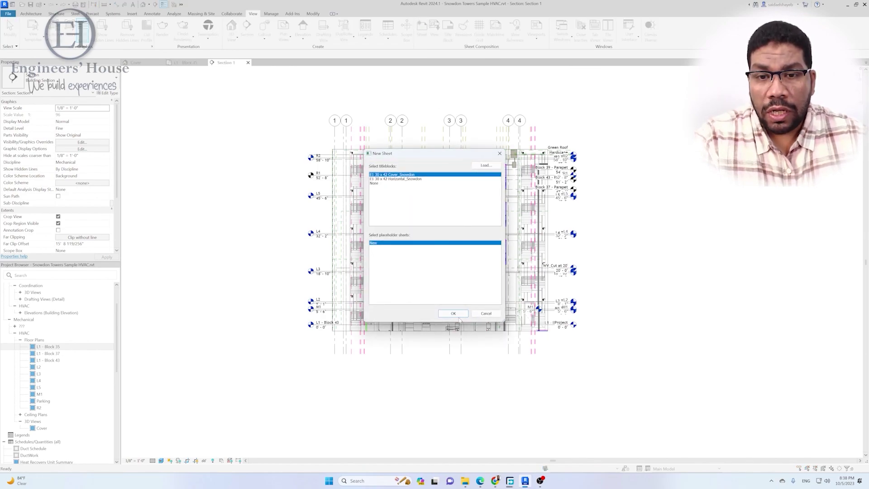
{"action": "left_click", "coordinate": [397, 179]}
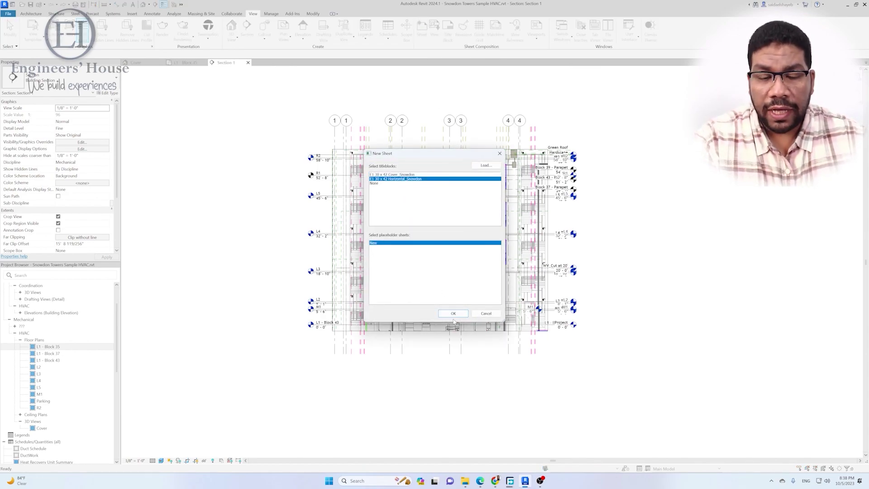
{"action": "left_click", "coordinate": [453, 315]}
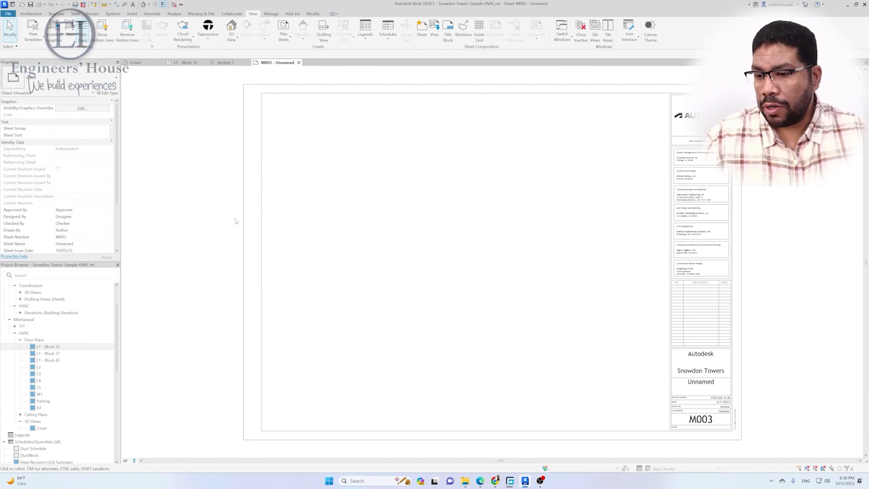
{"action": "scroll", "coordinate": [28, 339], "scroll_direction": "down", "scroll_amount": 2}
{"action": "scroll", "coordinate": [27, 339], "scroll_direction": "up", "scroll_amount": 2}
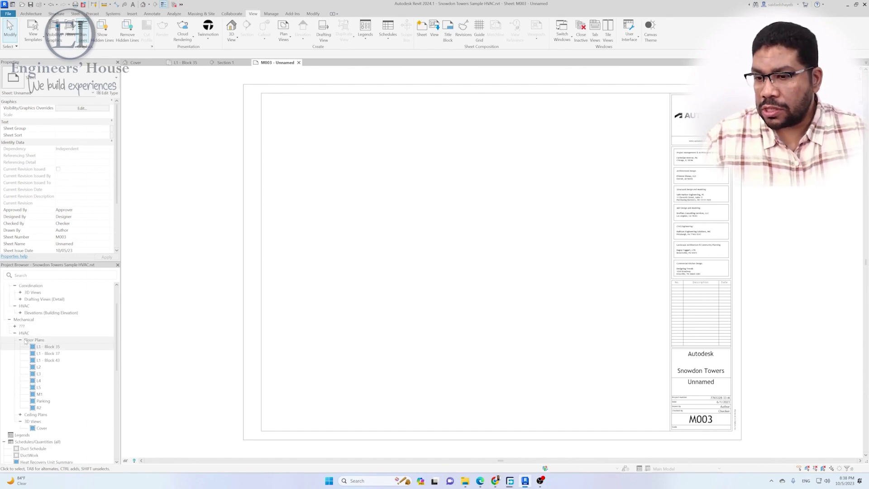
{"action": "double_click", "coordinate": [21, 326]}
{"action": "left_click", "coordinate": [43, 335]}
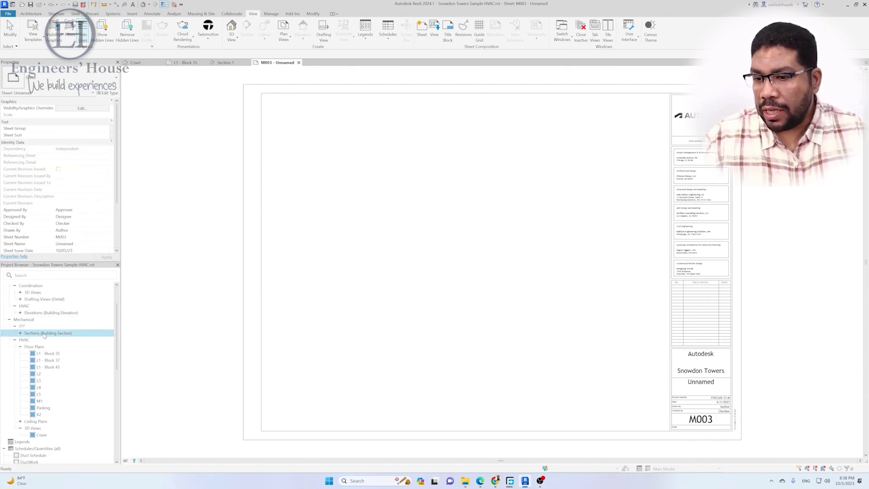
{"action": "double_click", "coordinate": [44, 335]}
{"action": "left_click", "coordinate": [44, 340]}
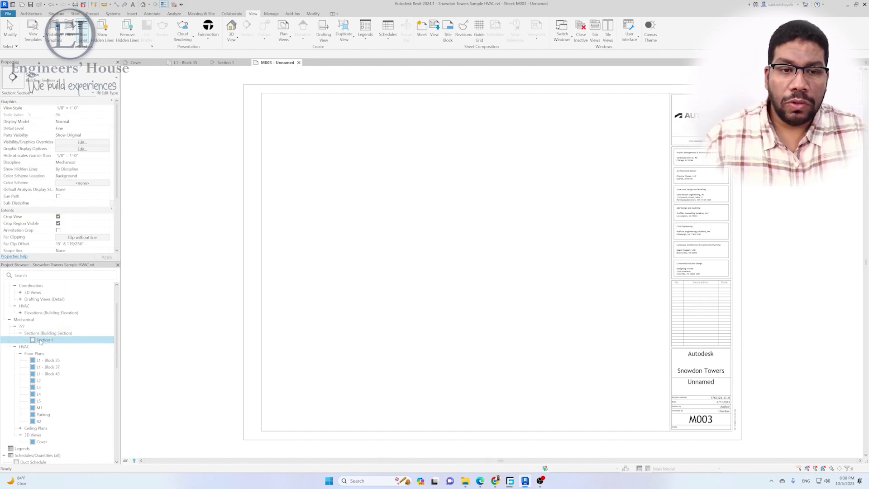
{"action": "left_click_drag", "start_coordinate": [40, 341], "coordinate": [448, 234]}
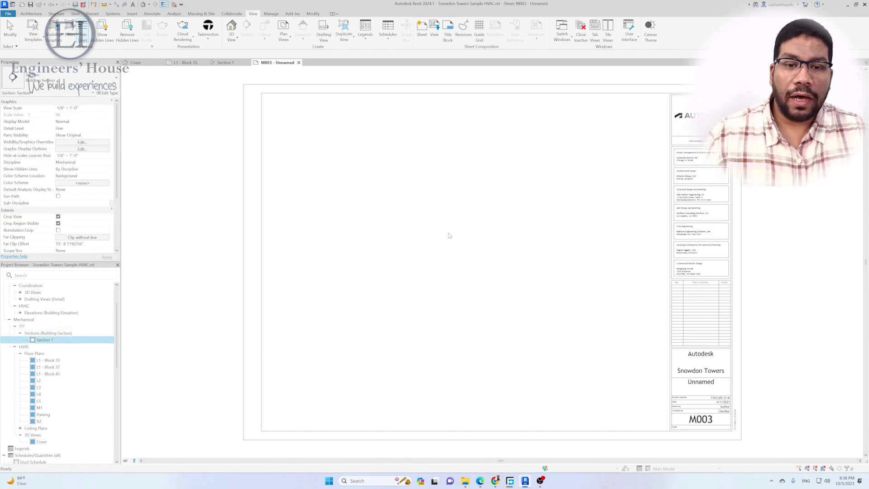
{"action": "left_click", "coordinate": [351, 175]}
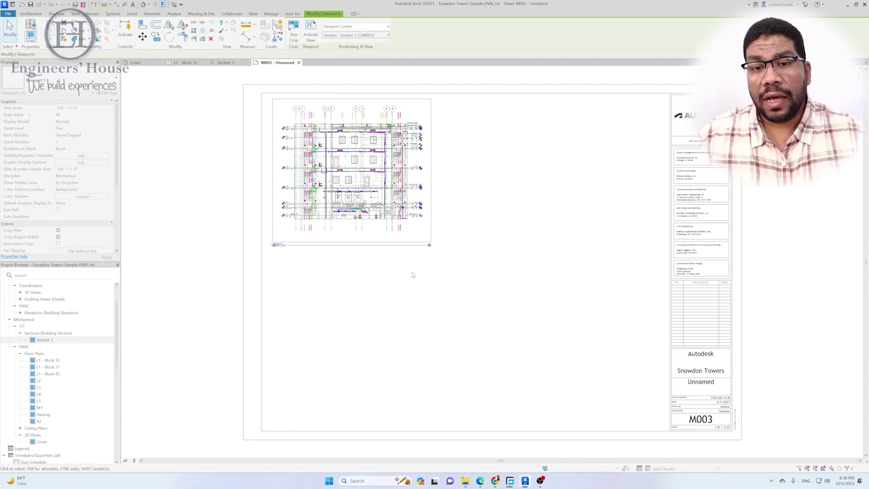
{"action": "scroll", "coordinate": [45, 353], "scroll_direction": "down", "scroll_amount": 5}
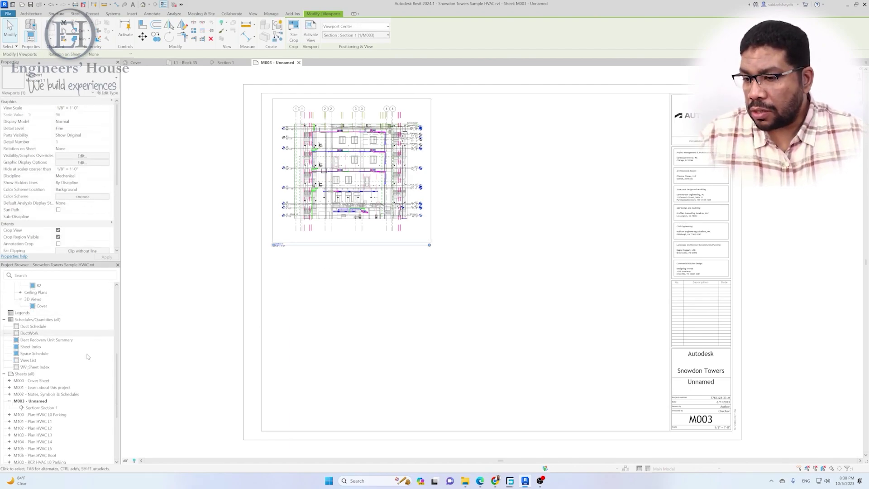
{"action": "scroll", "coordinate": [34, 388], "scroll_direction": "down", "scroll_amount": 5}
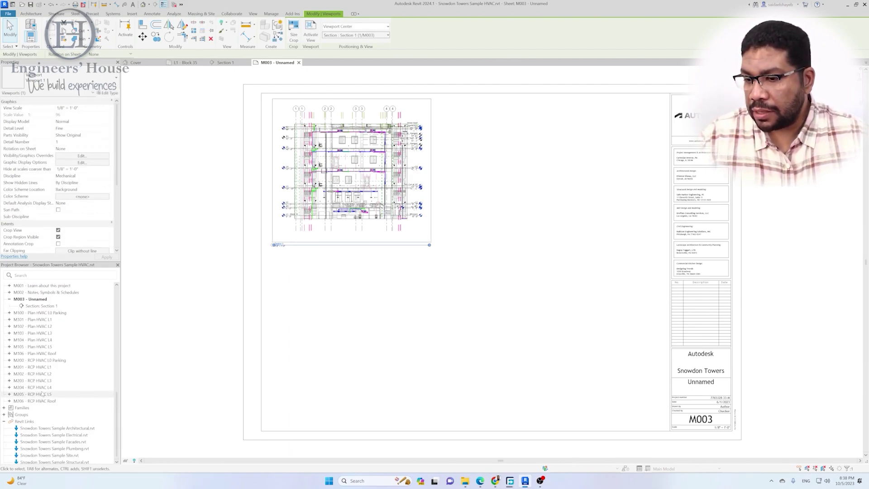
{"action": "scroll", "coordinate": [42, 393], "scroll_direction": "up", "scroll_amount": 5}
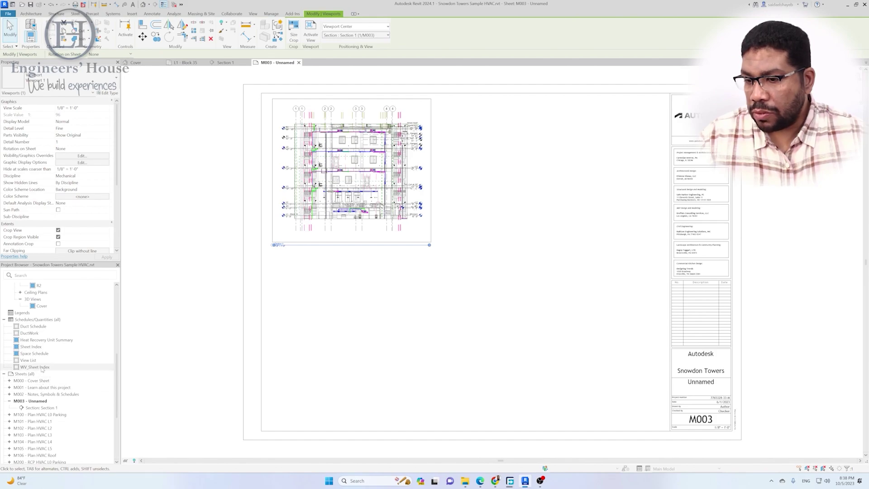
Place the Duct Schedule beside Section 1 on M003, lengthening its first split column.
{"action": "left_click", "coordinate": [39, 326]}
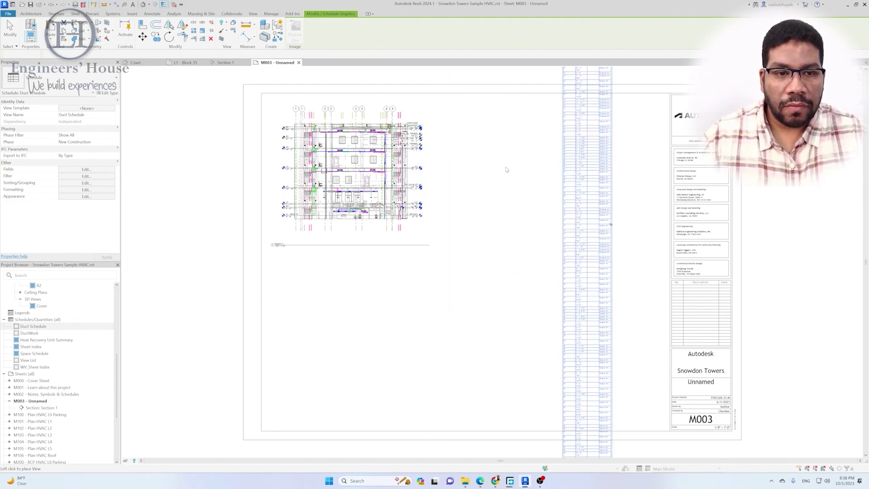
{"action": "left_click", "coordinate": [543, 201]}
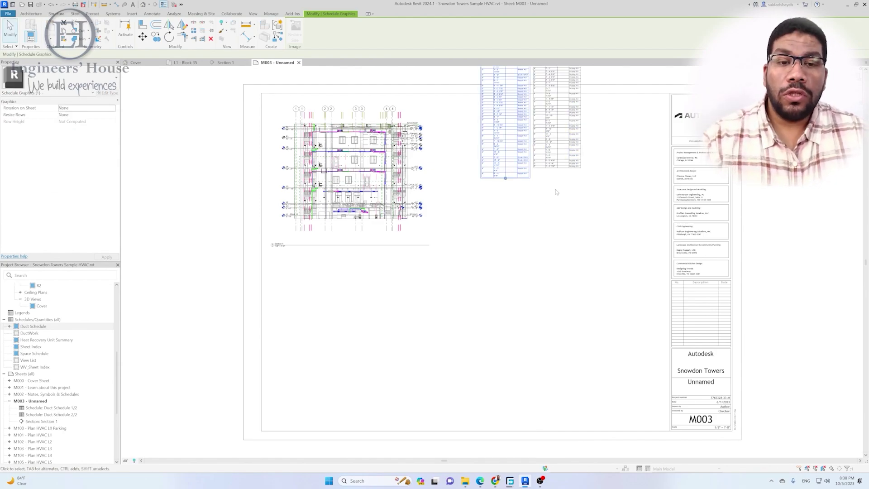
{"action": "mouse_move", "coordinate": [483, 259]}
{"action": "left_mouse_down"}
{"action": "mouse_move", "coordinate": [468, 311]}
{"action": "mouse_move", "coordinate": [539, 249]}
{"action": "left_mouse_up"}
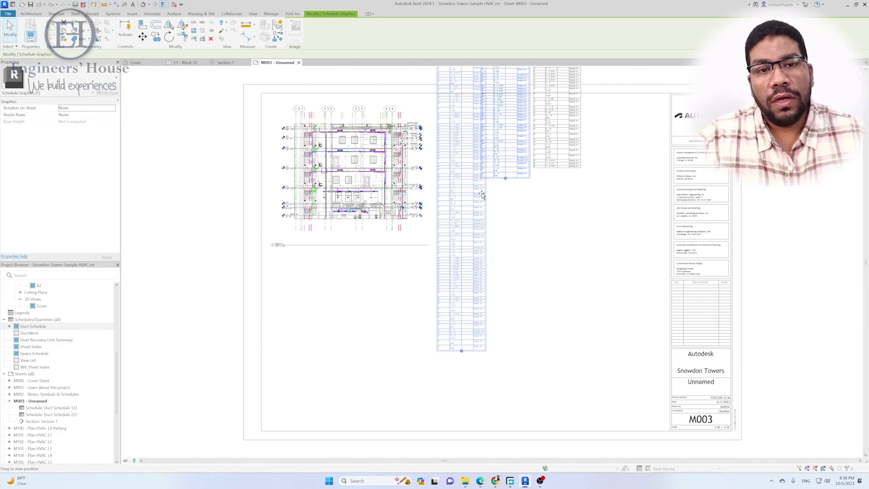
{"action": "scroll", "coordinate": [540, 249], "scroll_direction": "down", "scroll_amount": 2}
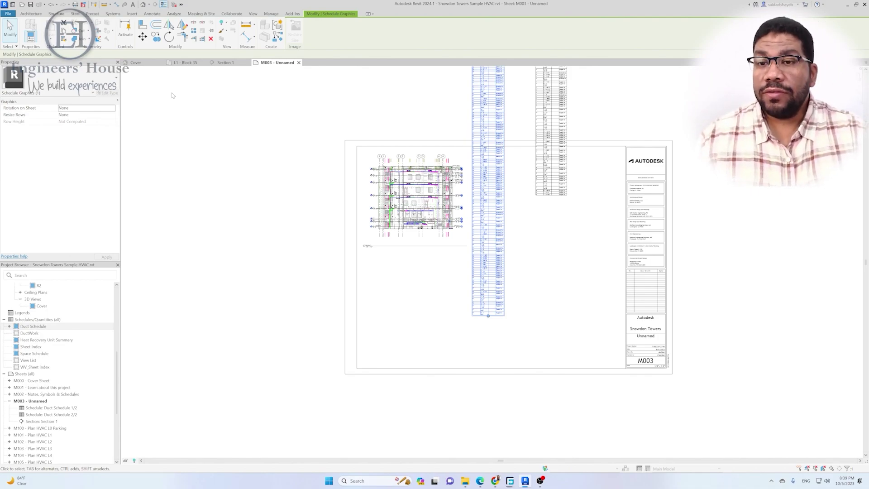
Close the M003 sheet and Section 1 view tabs, returning to the L1 - Block 35 plan.
{"action": "left_click", "coordinate": [299, 63]}
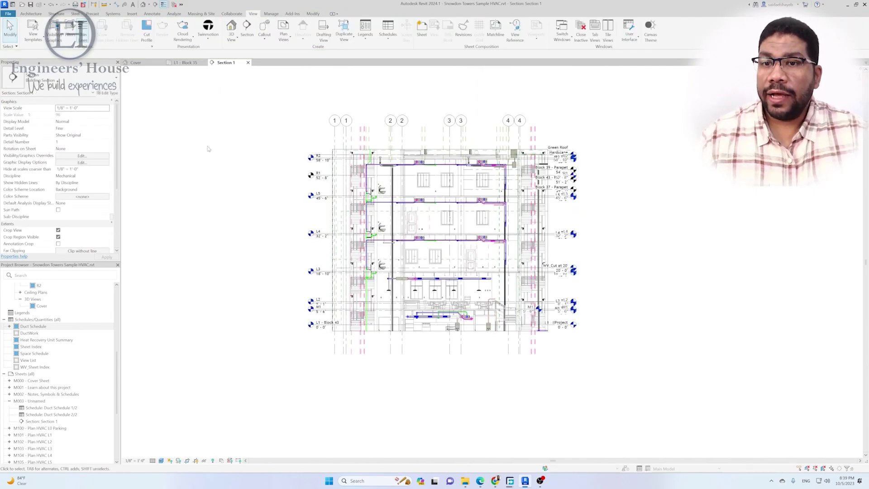
{"action": "left_click", "coordinate": [248, 63]}
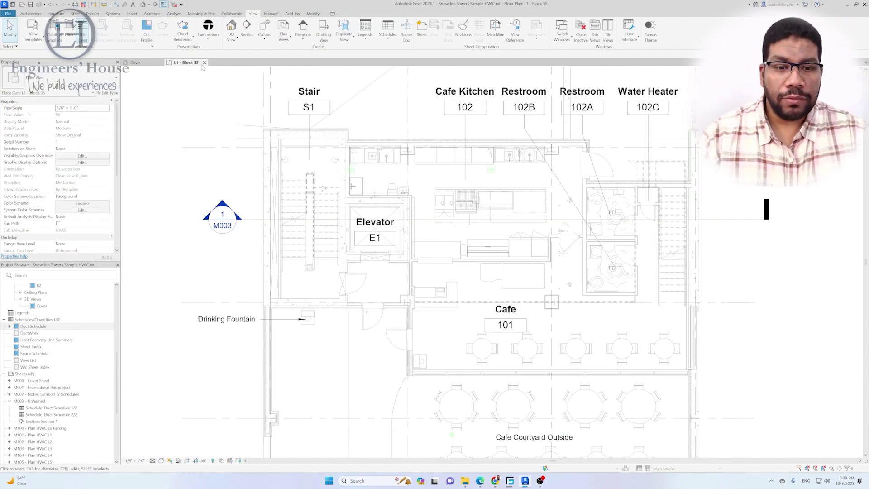
{"action": "scroll", "coordinate": [475, 289], "scroll_direction": "down", "scroll_amount": 2}
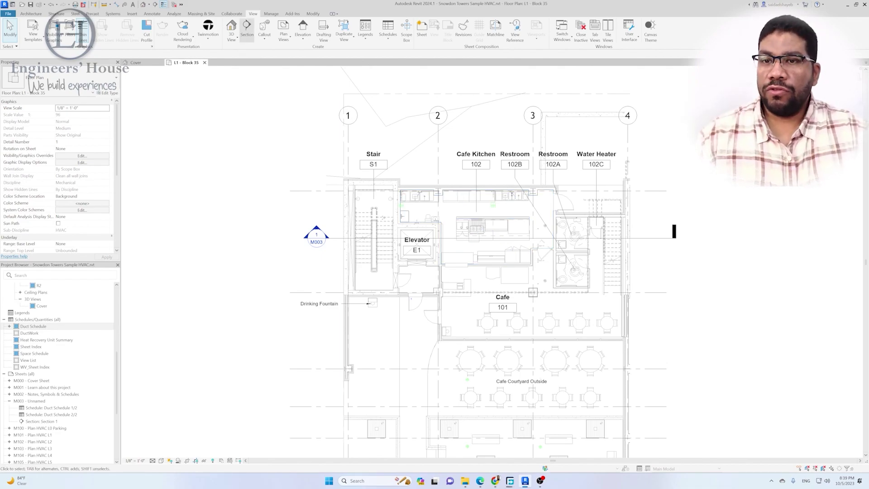
Start a Walkthrough from the 3D View menu and frame the Cafe area in the plan.
{"action": "left_click", "coordinate": [237, 41]}
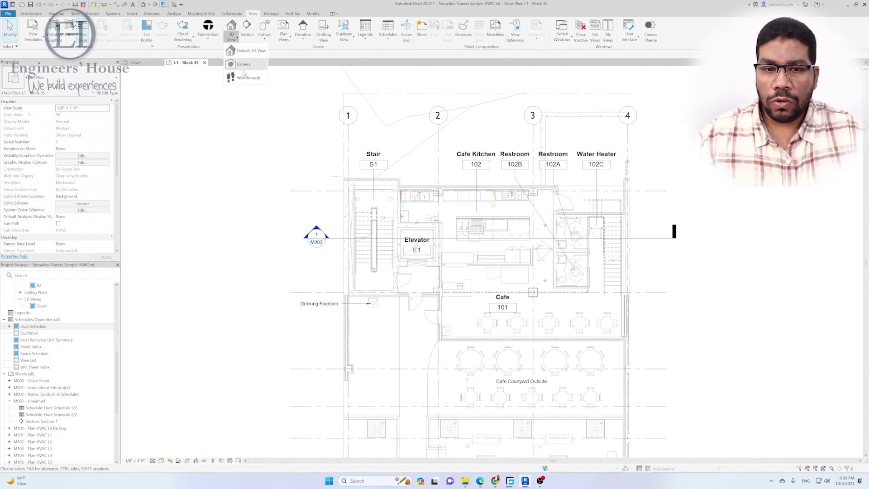
{"action": "left_click", "coordinate": [247, 82]}
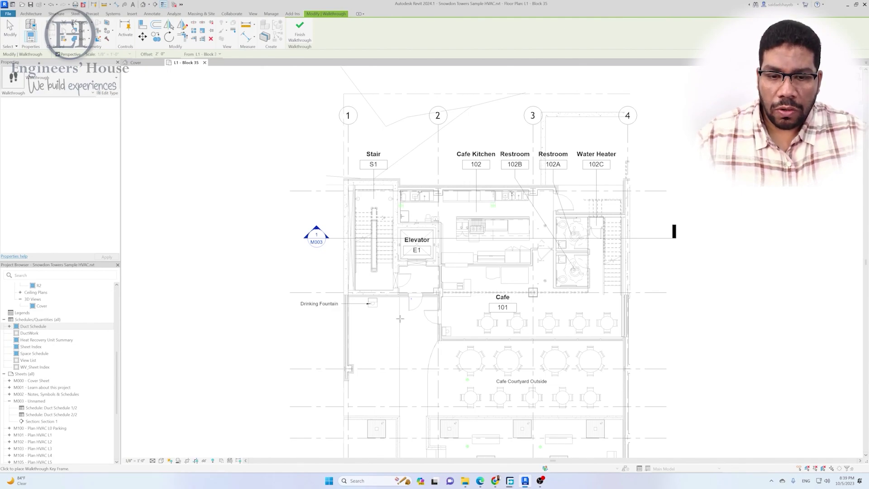
{"action": "scroll", "coordinate": [400, 319], "scroll_direction": "down", "scroll_amount": 2}
{"action": "middle_click_drag", "start_coordinate": [399, 319], "coordinate": [412, 288]}
{"action": "scroll", "coordinate": [414, 336], "scroll_direction": "up", "scroll_amount": 2}
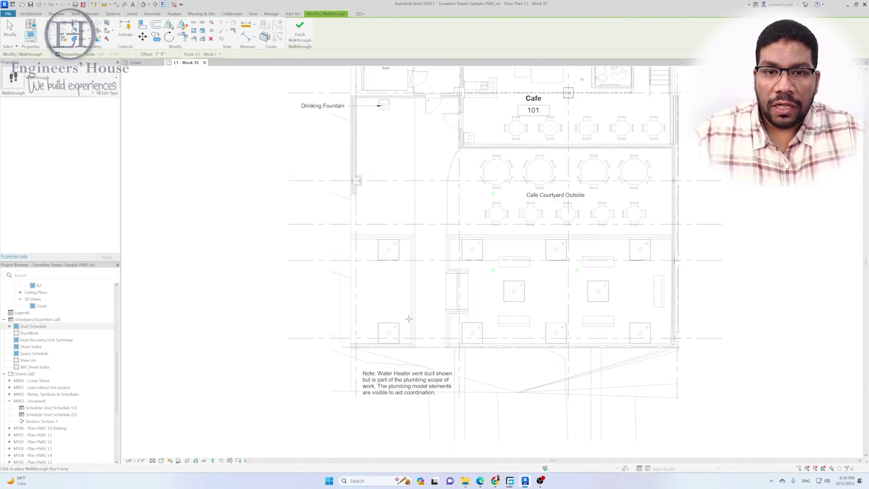
{"action": "middle_click_drag", "start_coordinate": [418, 221], "coordinate": [419, 307]}
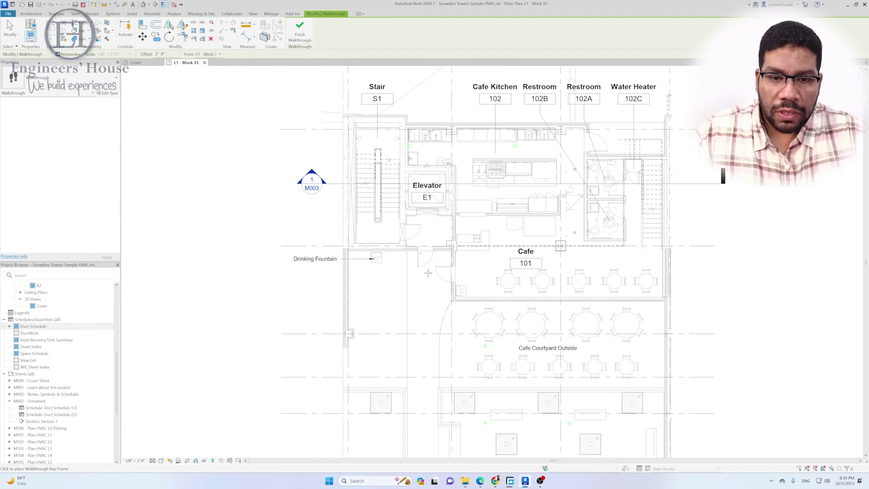
Place walkthrough key frames from west of the Cafe eastward through it, then finish the path.
{"action": "left_click", "coordinate": [432, 274]}
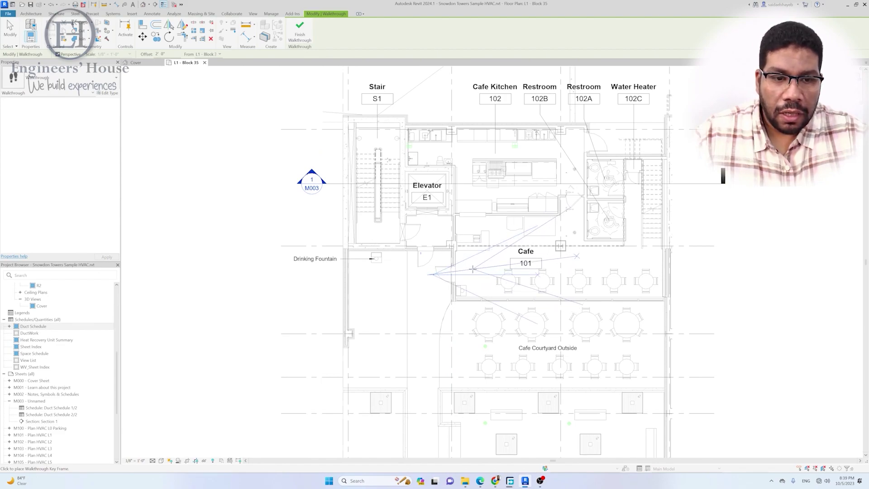
{"action": "left_click", "coordinate": [475, 269]}
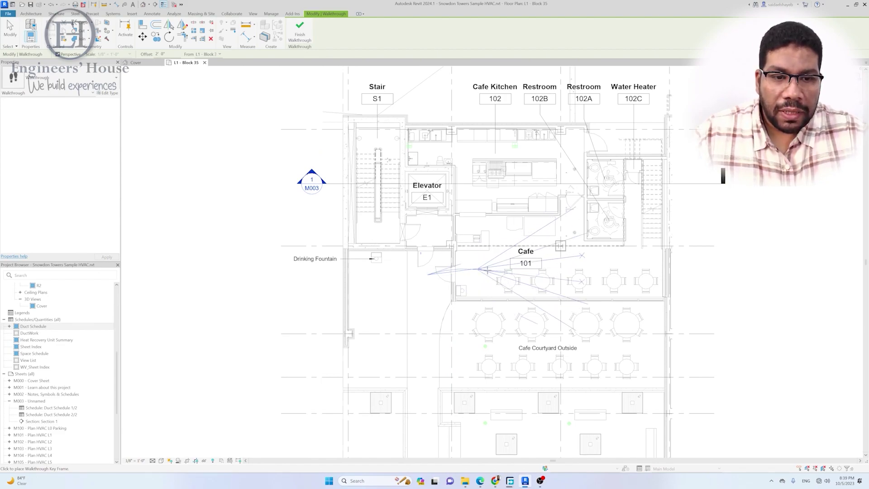
{"action": "left_click", "coordinate": [551, 268]}
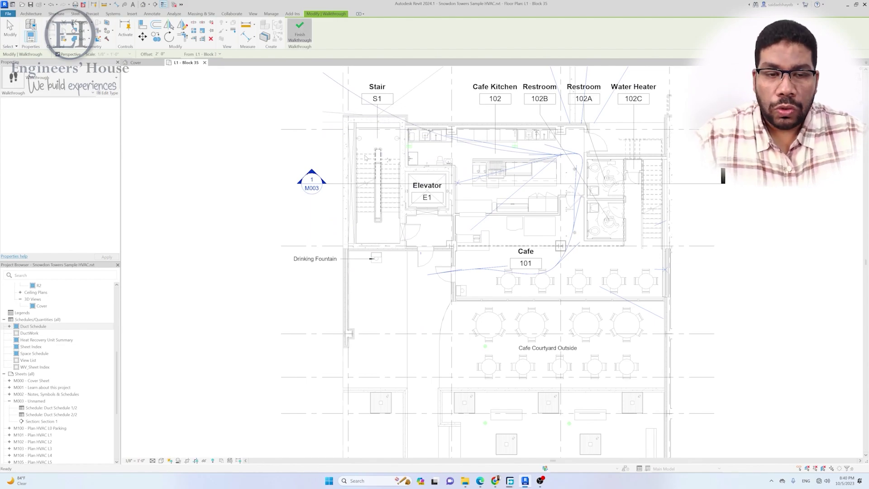
{"action": "left_click", "coordinate": [299, 31]}
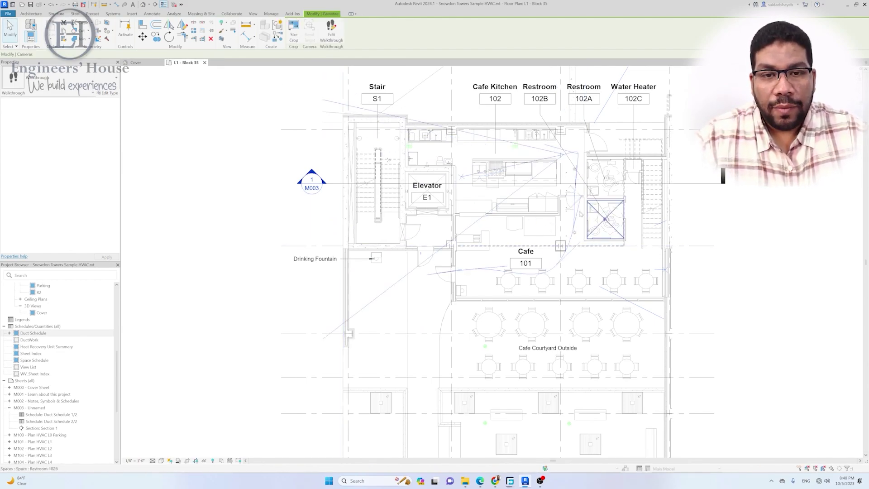
{"action": "left_click_drag", "start_coordinate": [117, 353], "coordinate": [118, 309]}
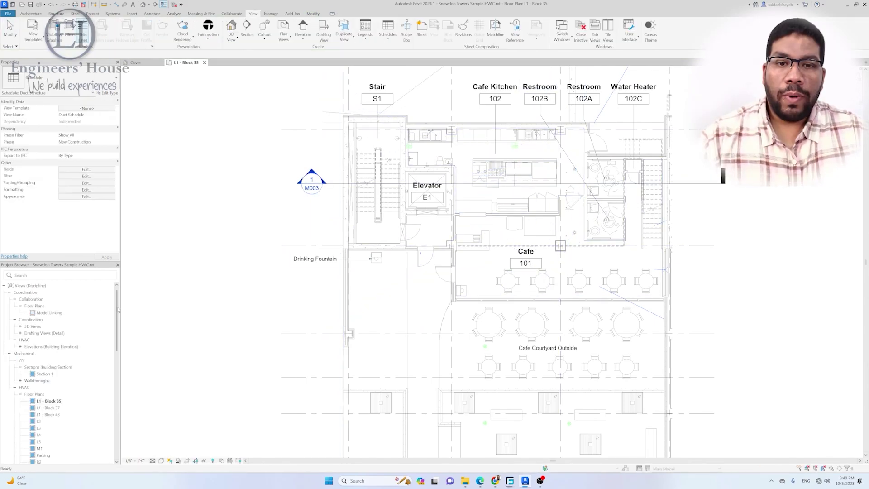
Open Walkthrough 1 from the Project Browser and display it Shaded at Fine detail level.
{"action": "left_click", "coordinate": [20, 381]}
{"action": "left_click", "coordinate": [49, 388]}
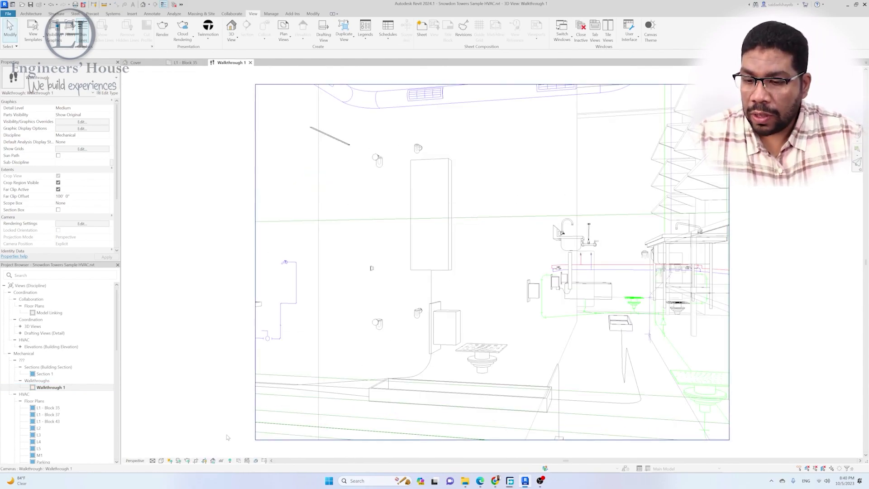
{"action": "left_click", "coordinate": [153, 460]}
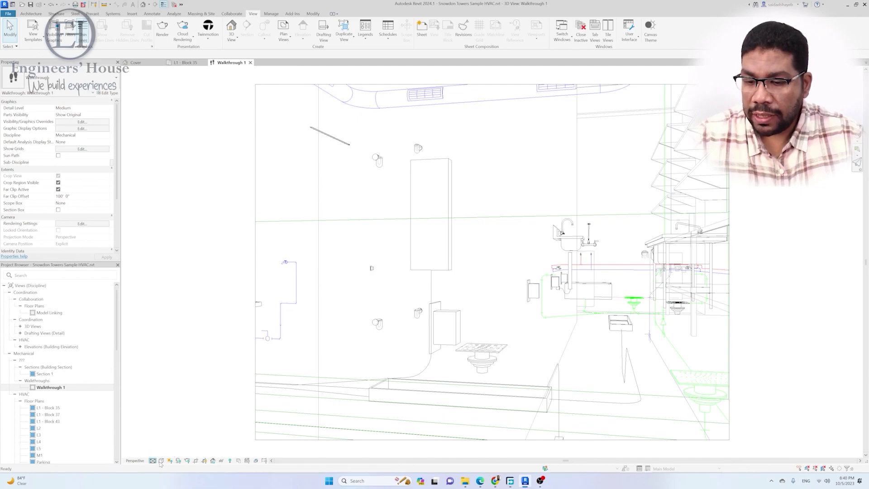
{"action": "left_click", "coordinate": [160, 460]}
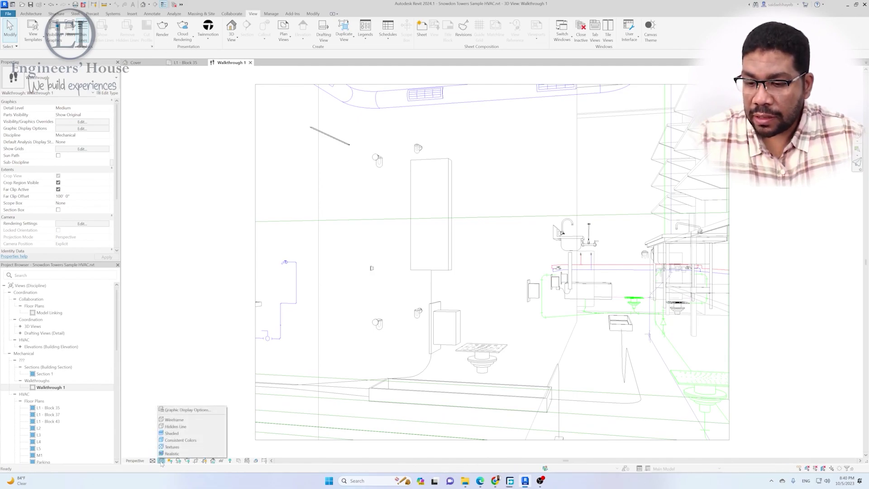
{"action": "left_click", "coordinate": [182, 433]}
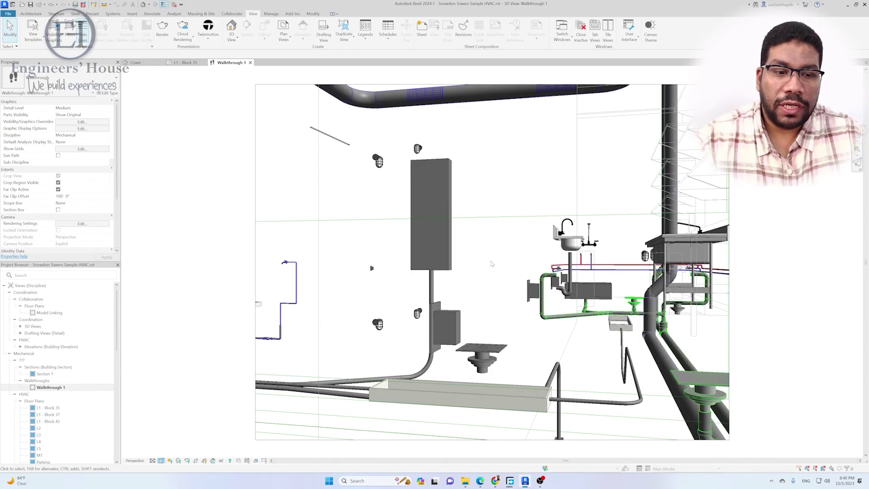
{"action": "scroll", "coordinate": [498, 259], "scroll_direction": "down", "scroll_amount": 3}
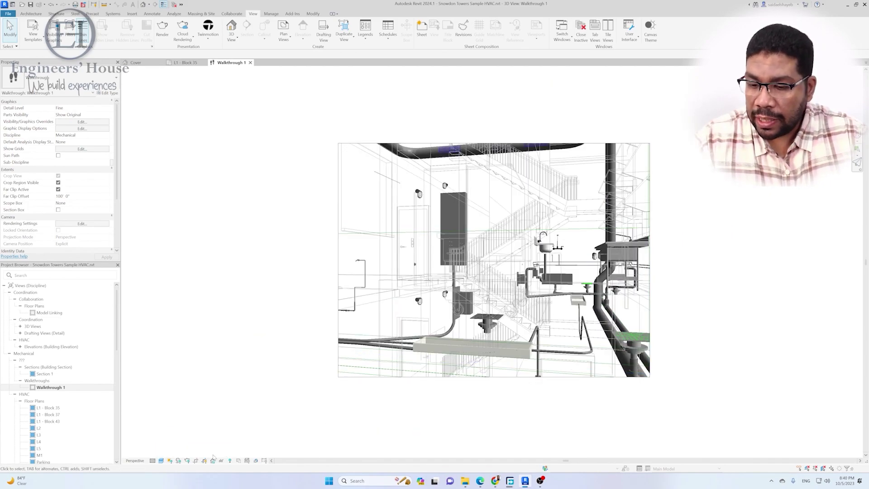
{"action": "left_click", "coordinate": [161, 461]}
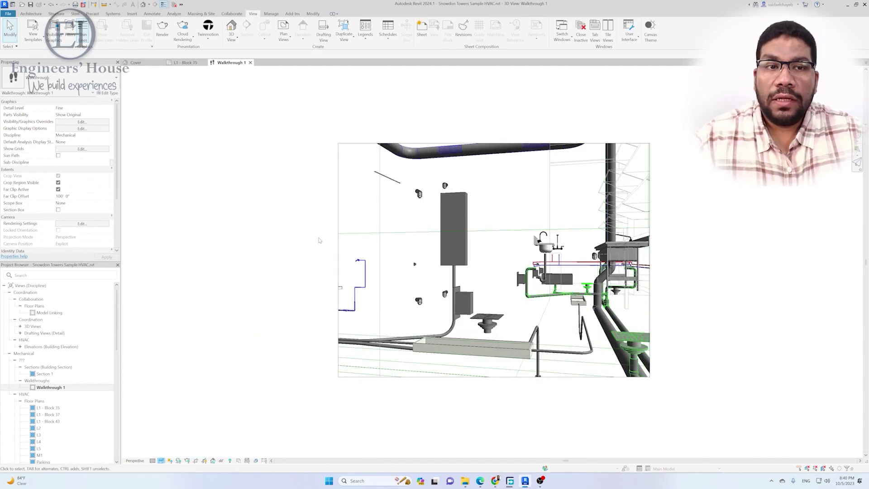